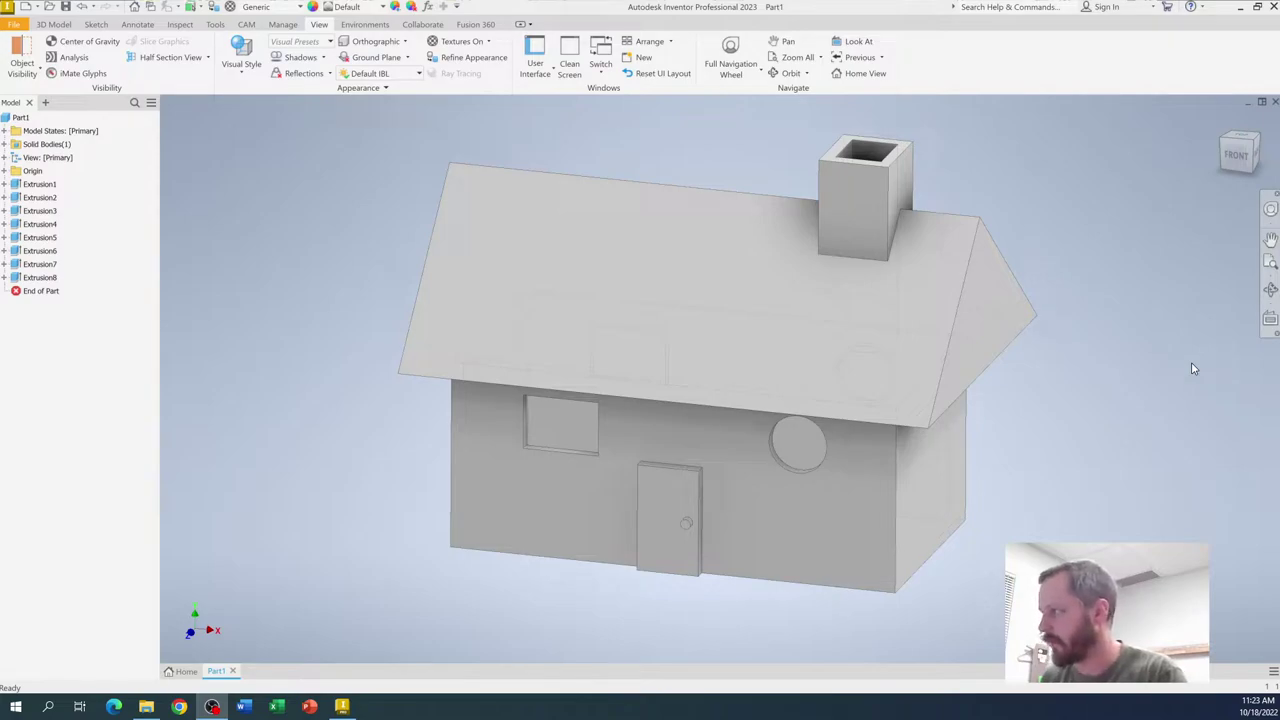
Step: Pan the house slightly to the left in the view
key("F2")
mouse_move(1095, 387)
left_mouse_down()
mouse_move(945, 408)
mouse_move(1223, 394)
mouse_move(951, 417)
mouse_move(415, 389)
mouse_move(1063, 386)
mouse_move(1054, 226)
mouse_move(1066, 469)
mouse_move(1067, 378)
mouse_move(1074, 389)
left_mouse_up()
key("Escape")
Step: Zoom in and out, then orbit the house to a lower viewing angle
scroll(735, 430, "down", 5)
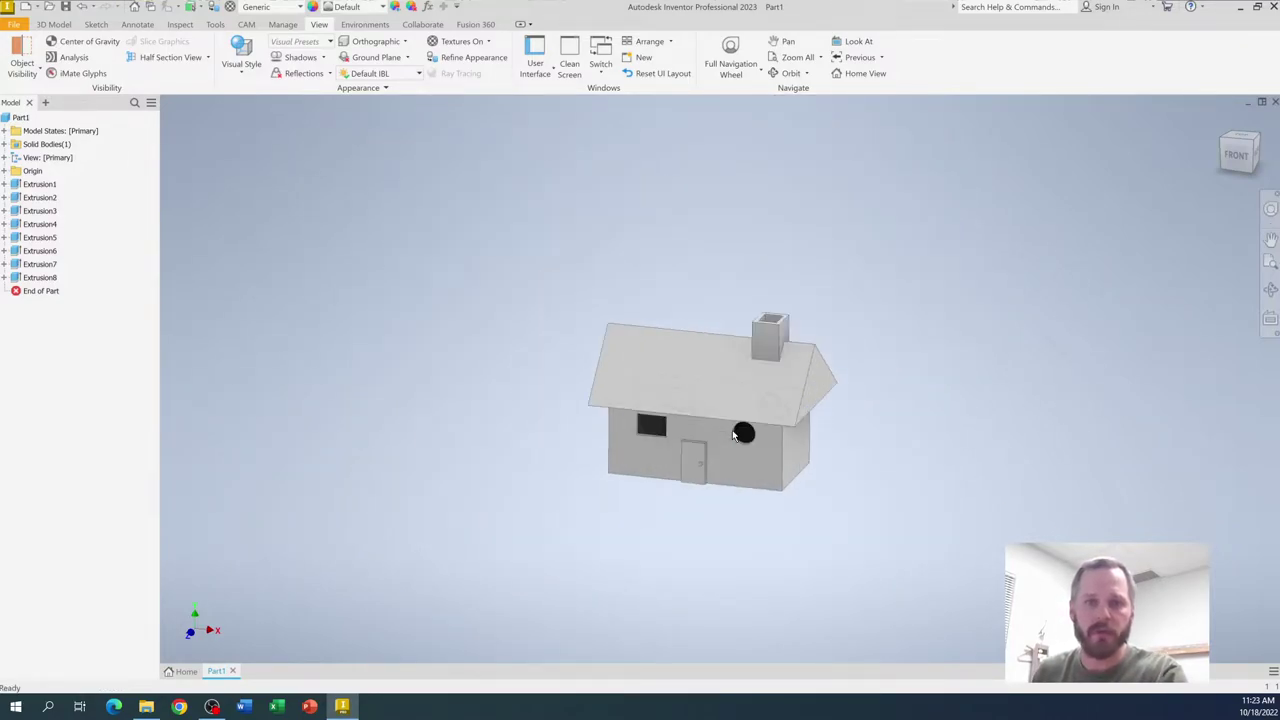
scroll(733, 431, "up", 5)
scroll(732, 430, "down", 4)
scroll(732, 430, "up", 3)
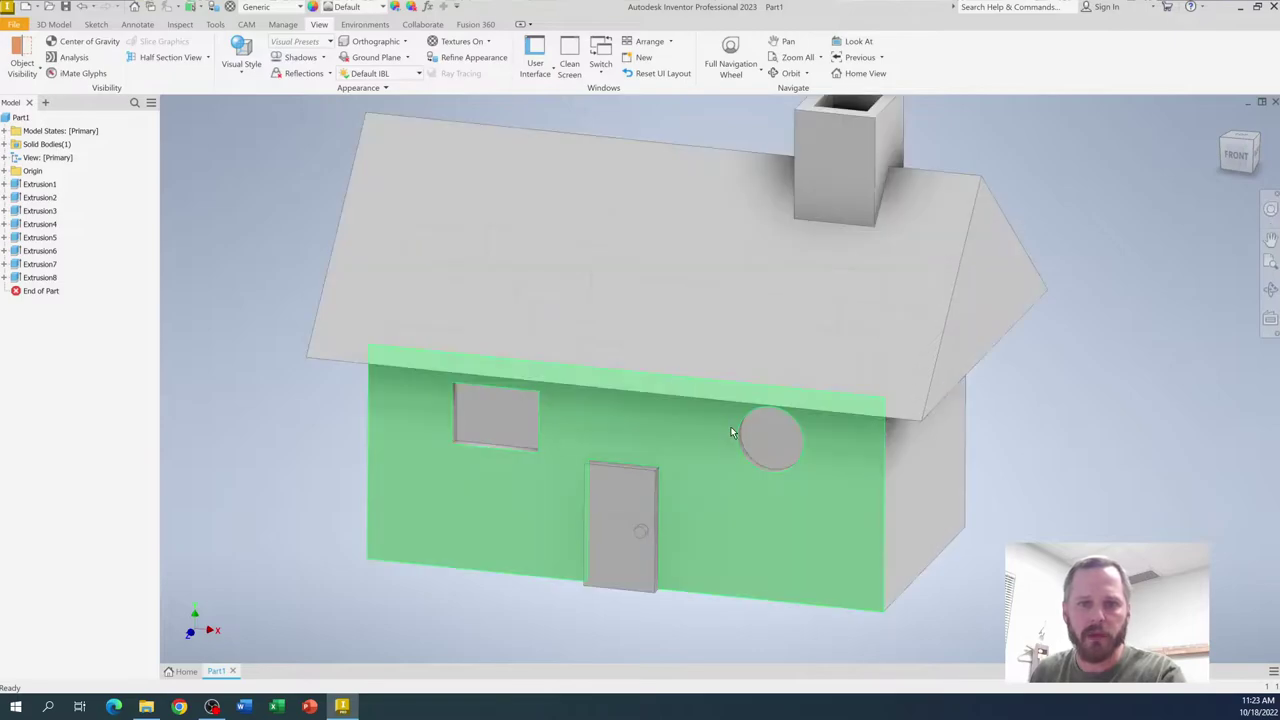
mouse_move(1026, 423)
middle_mouse_down("shift")
mouse_move(1043, 437)
mouse_move(449, 434)
mouse_move(460, 517)
mouse_move(449, 449)
mouse_move(420, 462)
mouse_move(451, 449)
middle_mouse_up("shift")
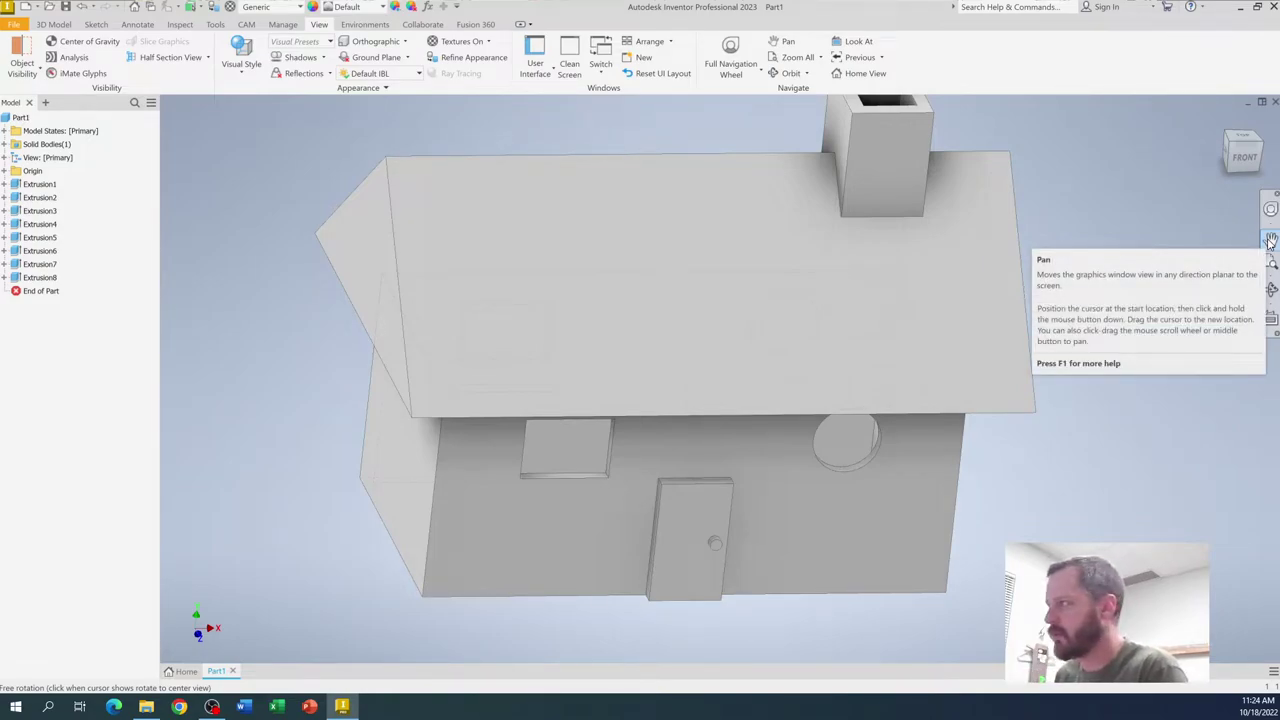
Step: Pan the house left and down with the Pan tool, then select and deselect the roof
left_click(1270, 240)
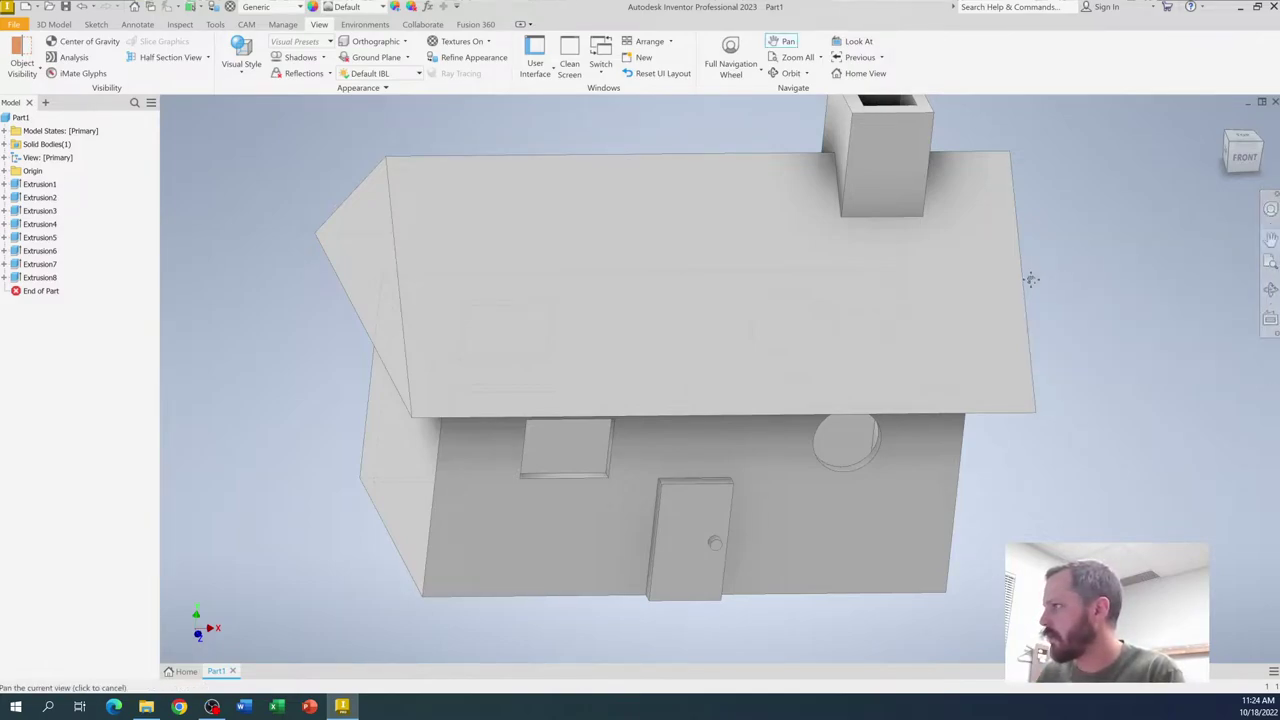
left_click_drag(1030, 282, 1020, 345)
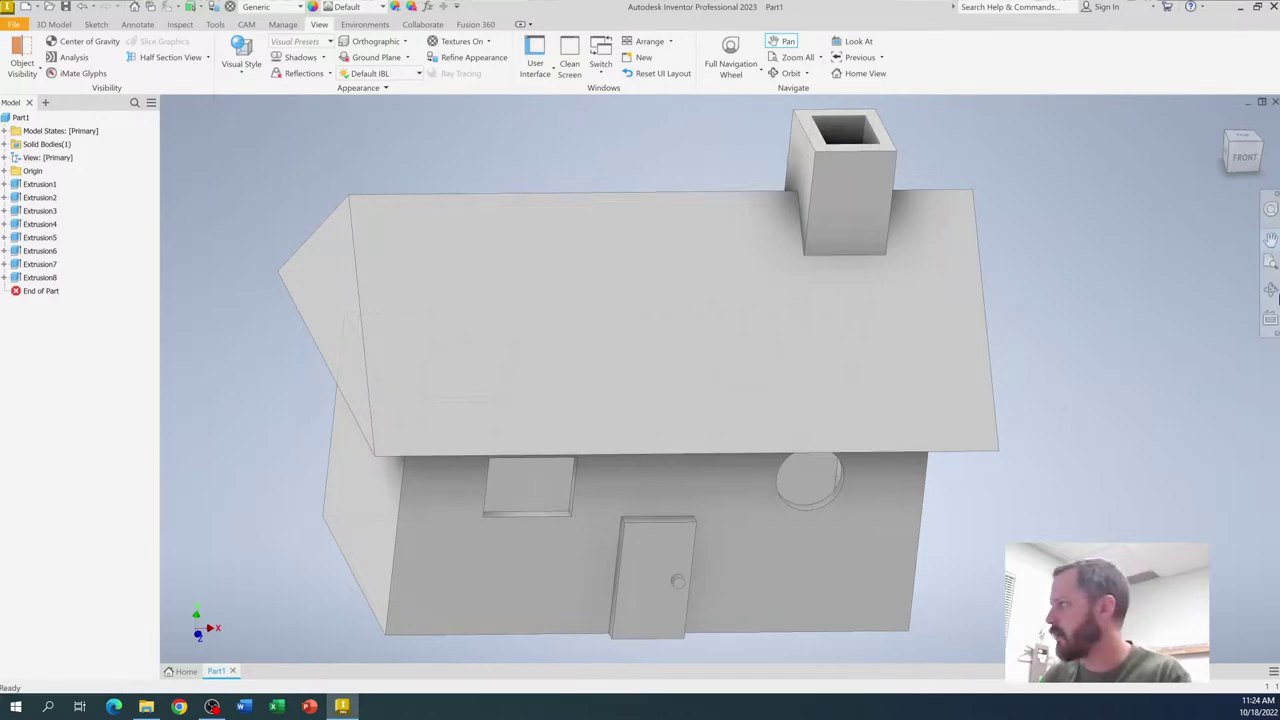
left_click(1270, 240)
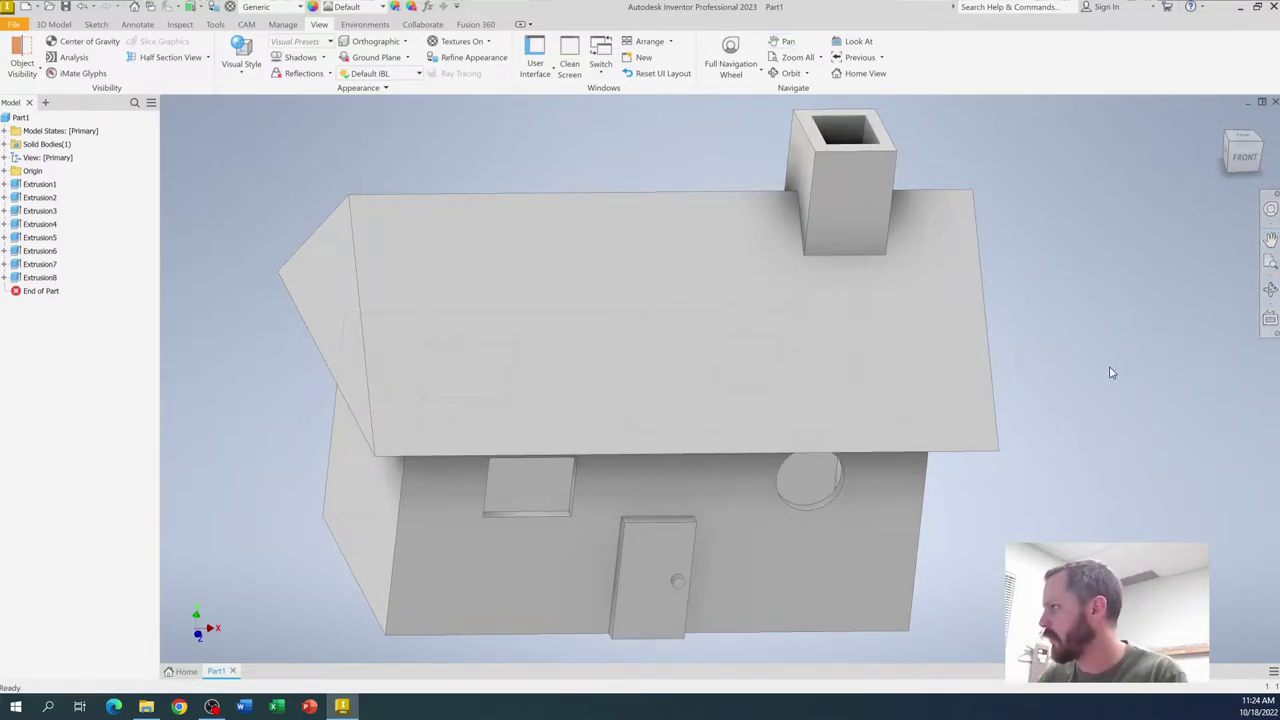
left_click(950, 371)
left_click(1086, 426)
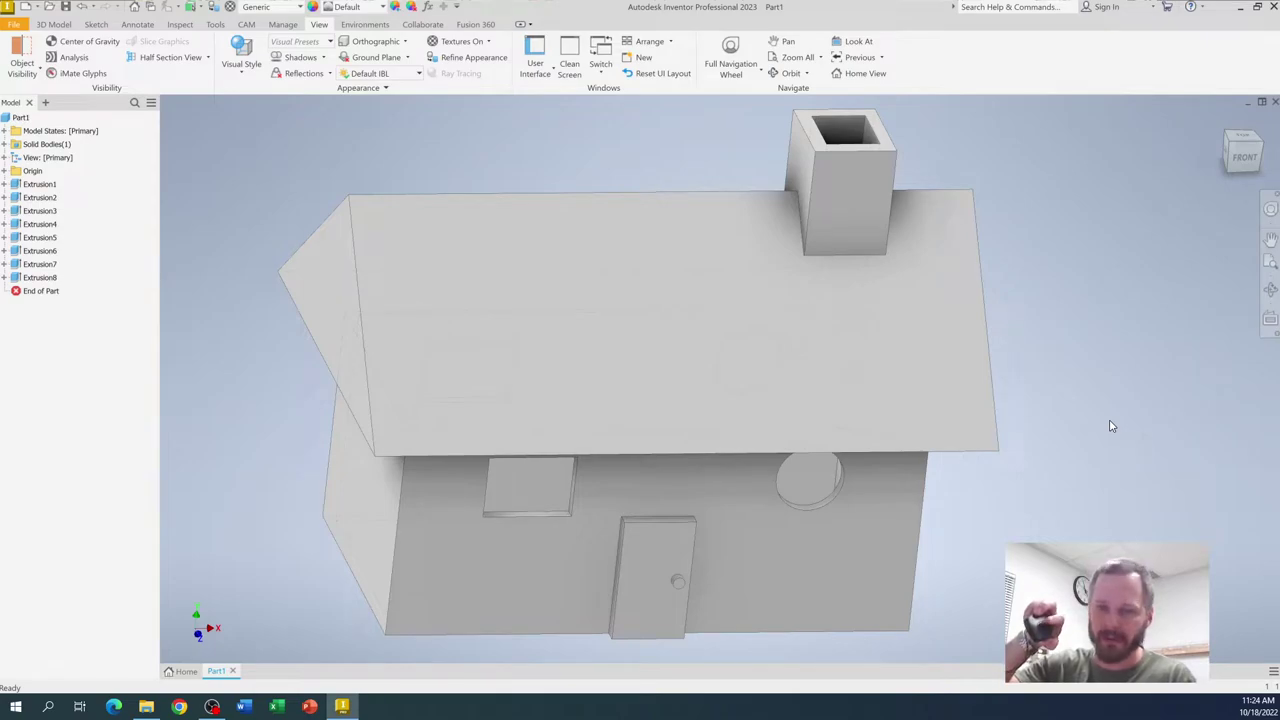
Step: Pan again with F2, leaving the house shifted right and up of centre
key("F2")
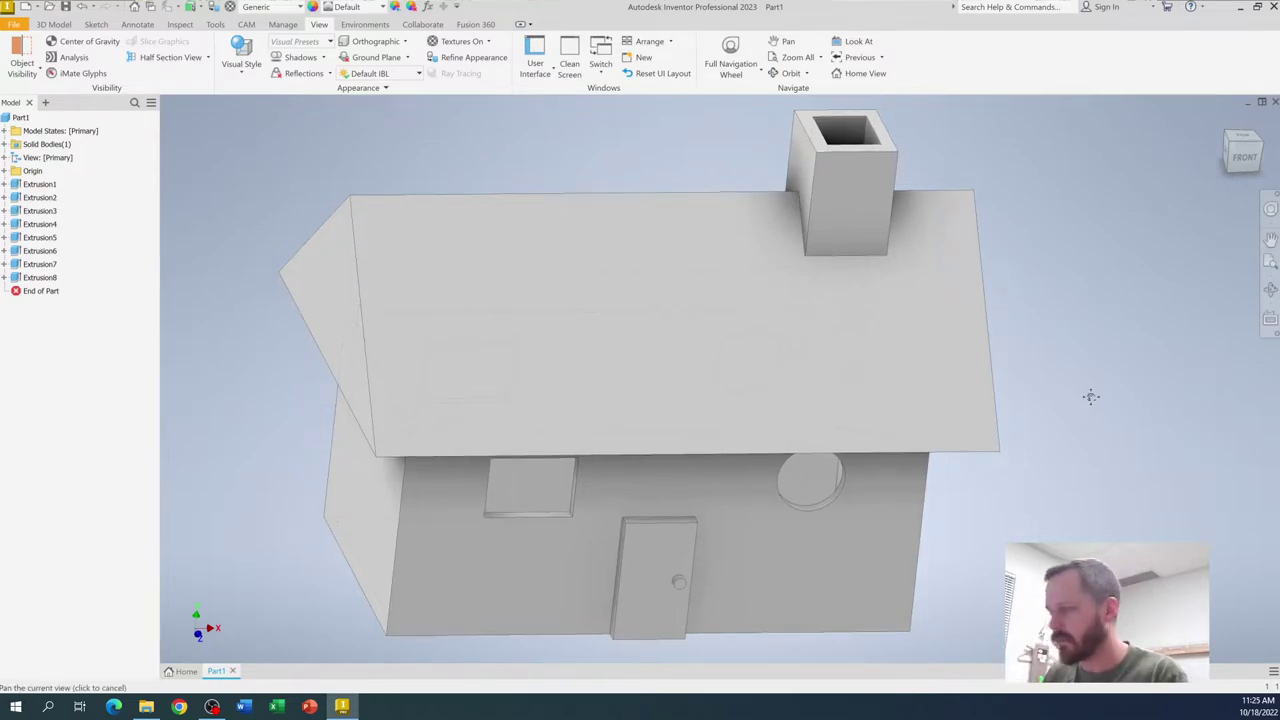
left_click_drag(1091, 396, 1053, 401)
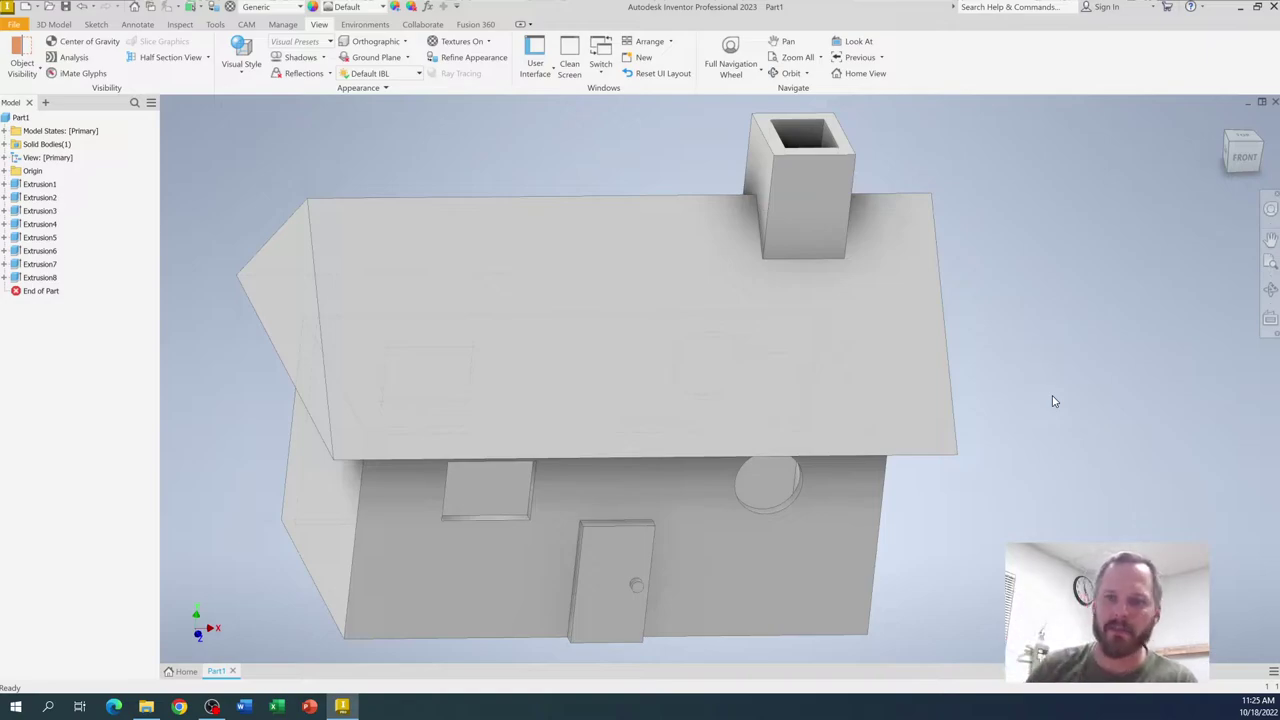
key("F2")
left_click_drag(1066, 383, 1159, 327)
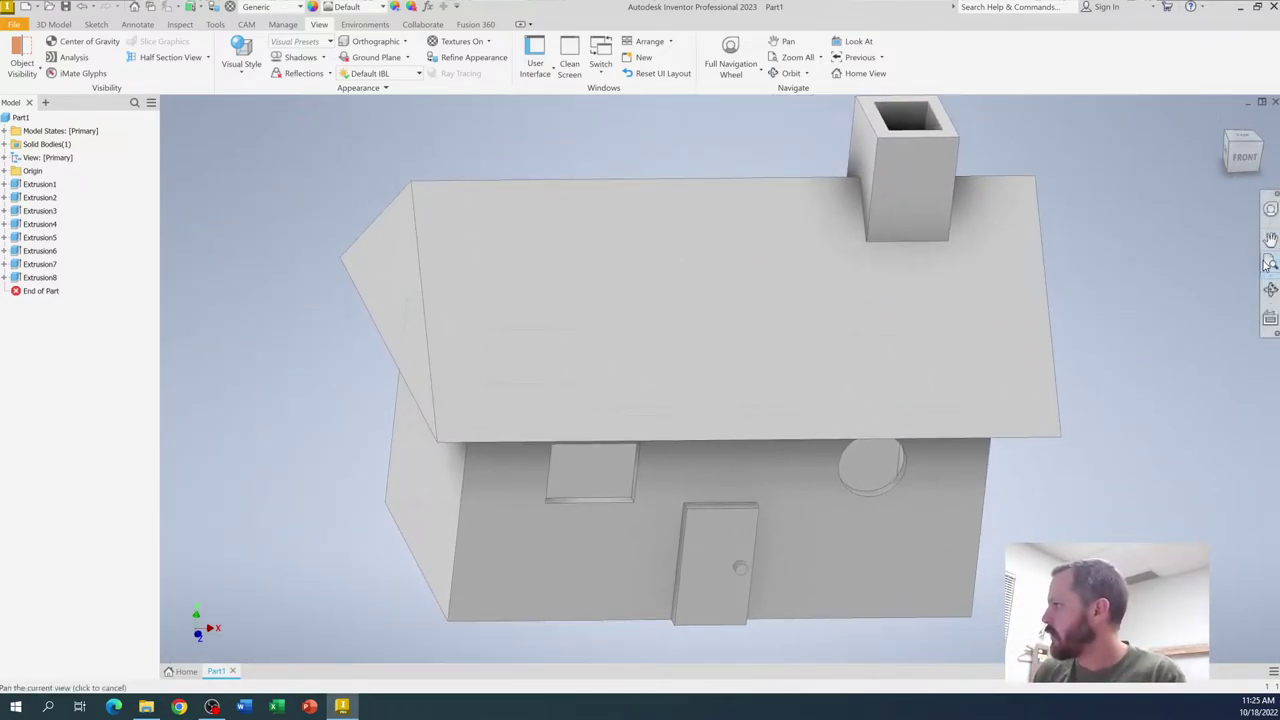
Step: Zoom Selected onto the roof face, zoom out and in, then recentre on the front wall
left_click(1271, 262)
left_click(917, 420)
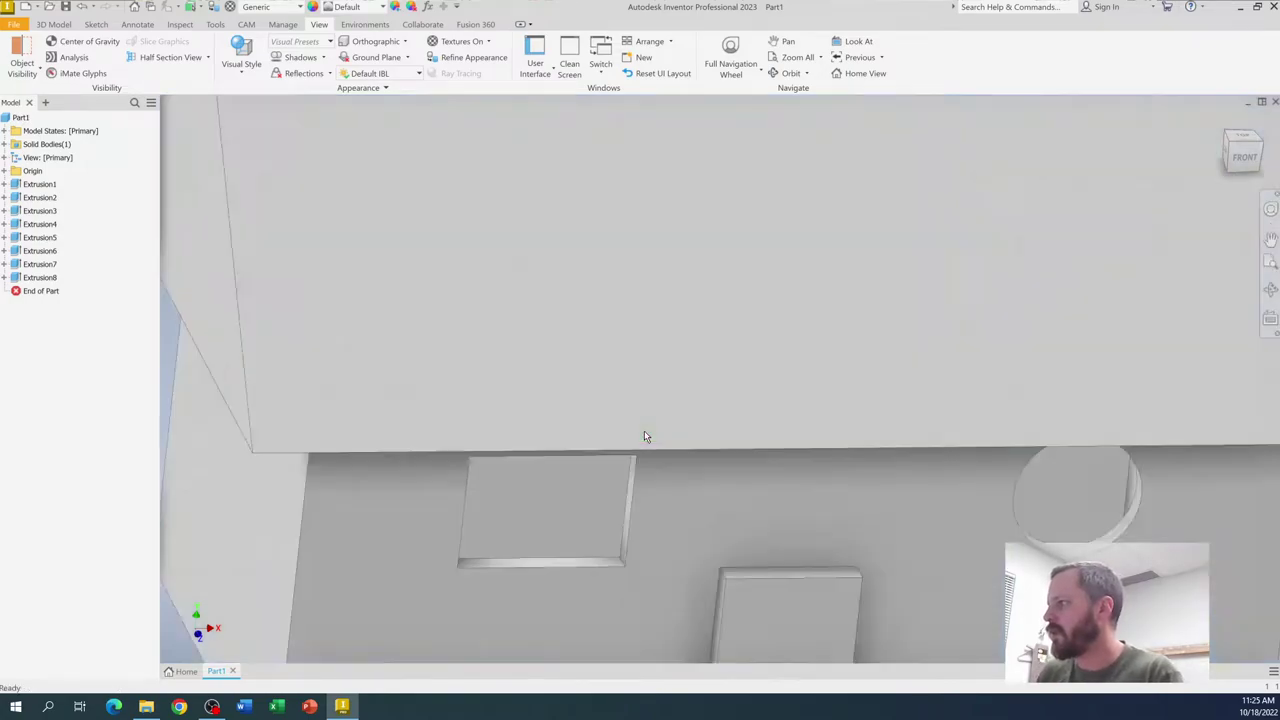
scroll(656, 429, "down", 10)
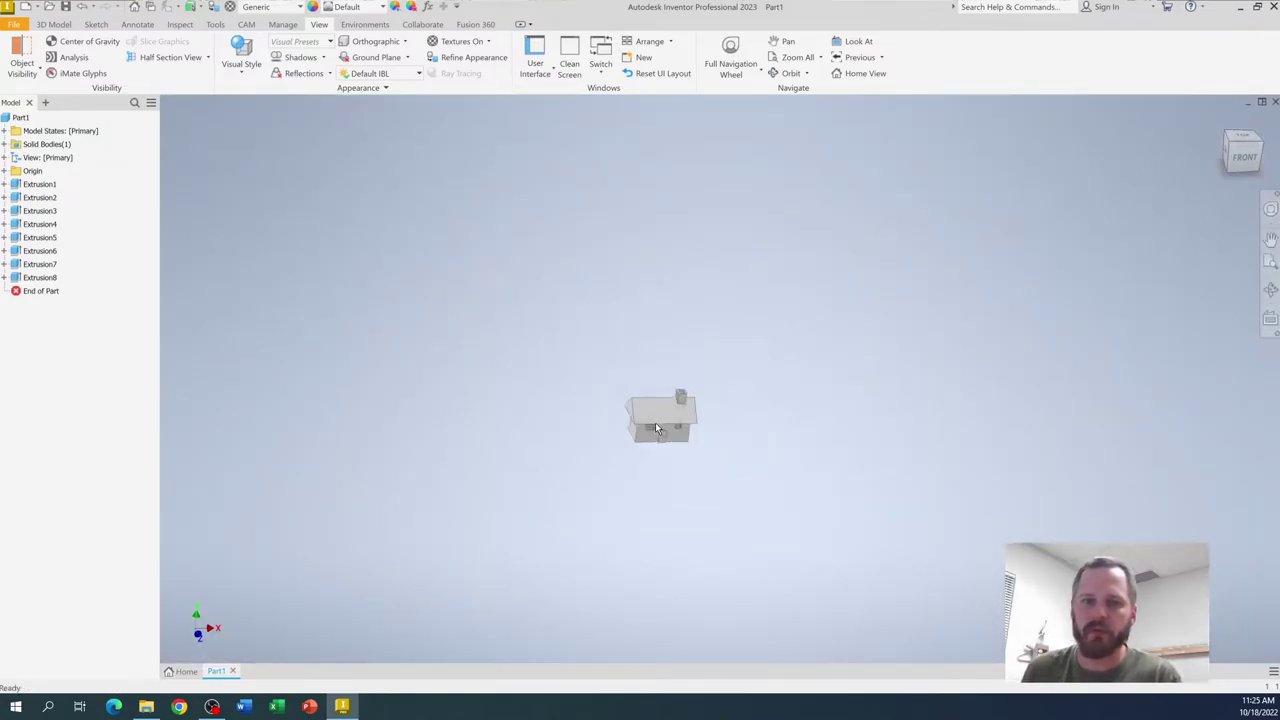
scroll(656, 429, "up", 8)
left_click(657, 430)
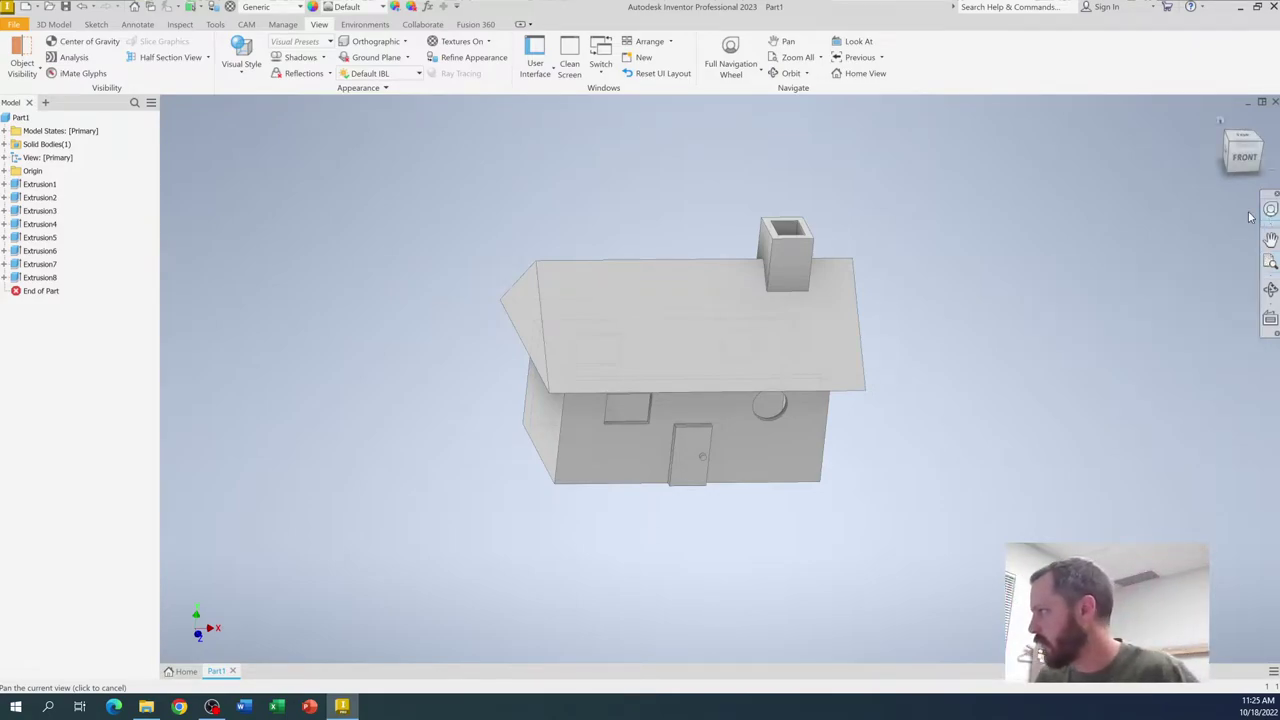
Step: Zoom All on the house, pan it off to the right, then Zoom All again
left_click(1270, 263)
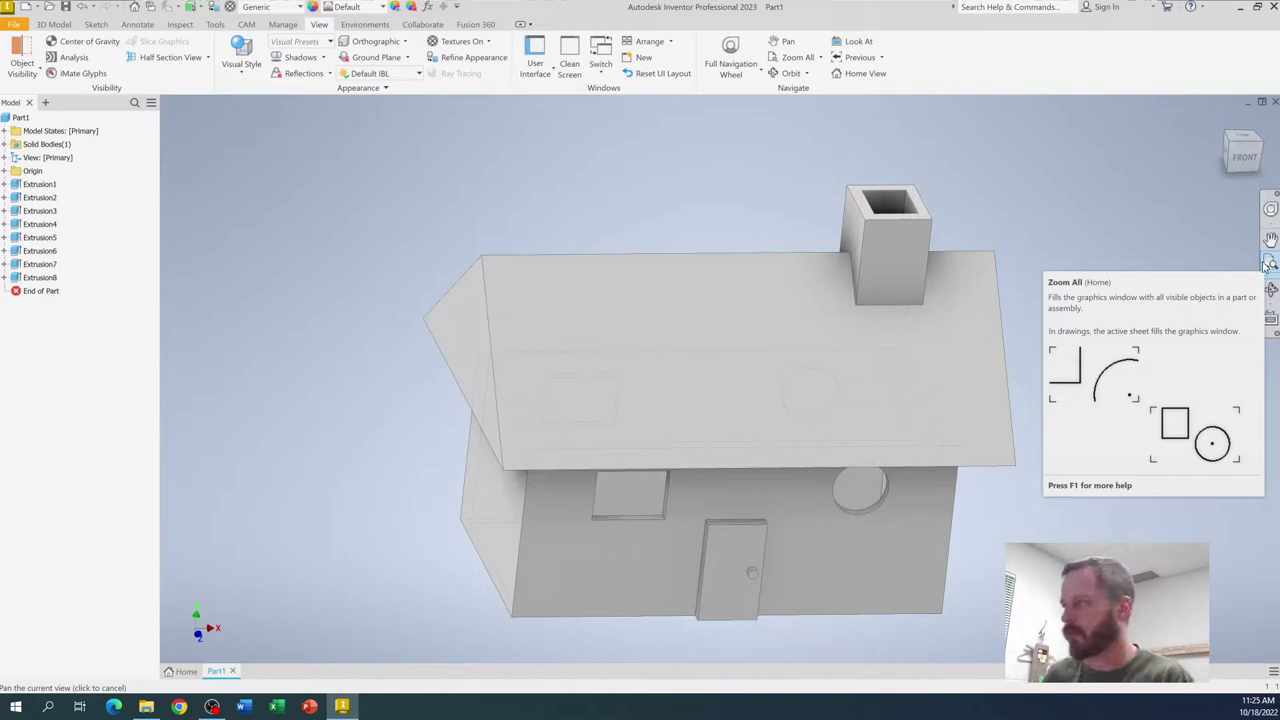
middle_click_drag(297, 368, 301, 367)
left_click_drag(301, 367, 469, 326)
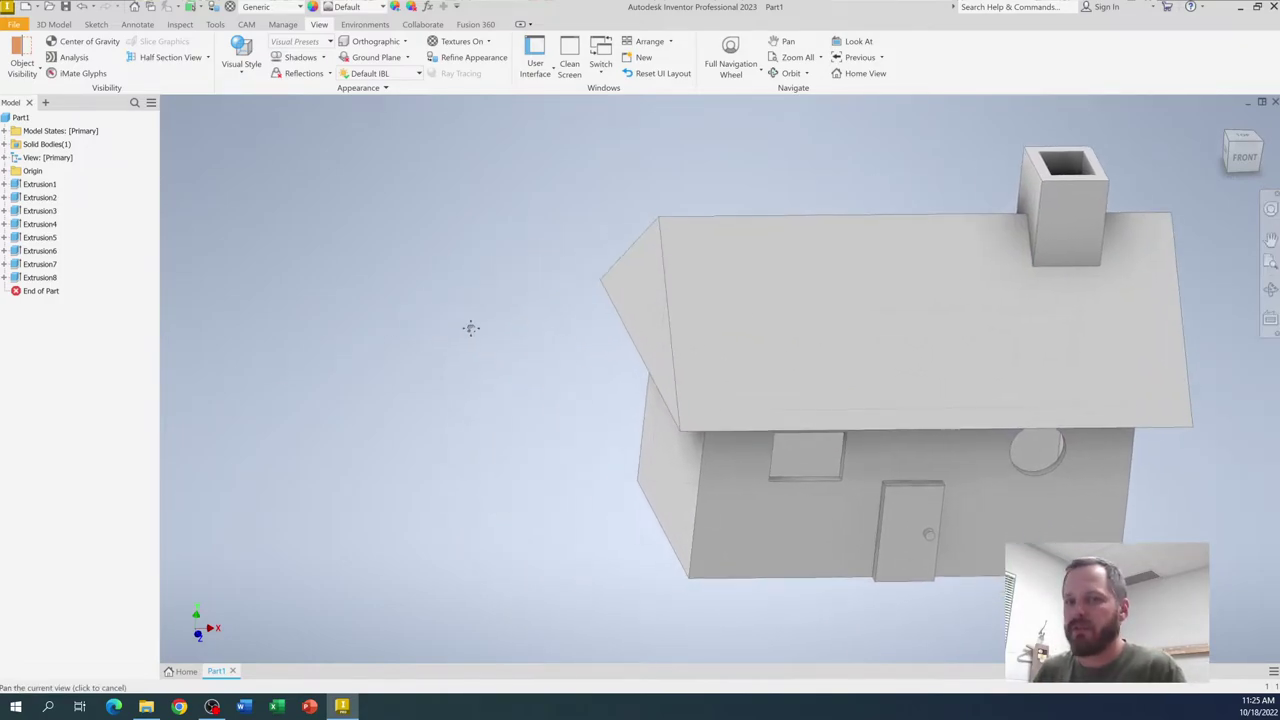
scroll(534, 309, "up", 5)
scroll(565, 343, "down", 10)
scroll(565, 343, "down", 5)
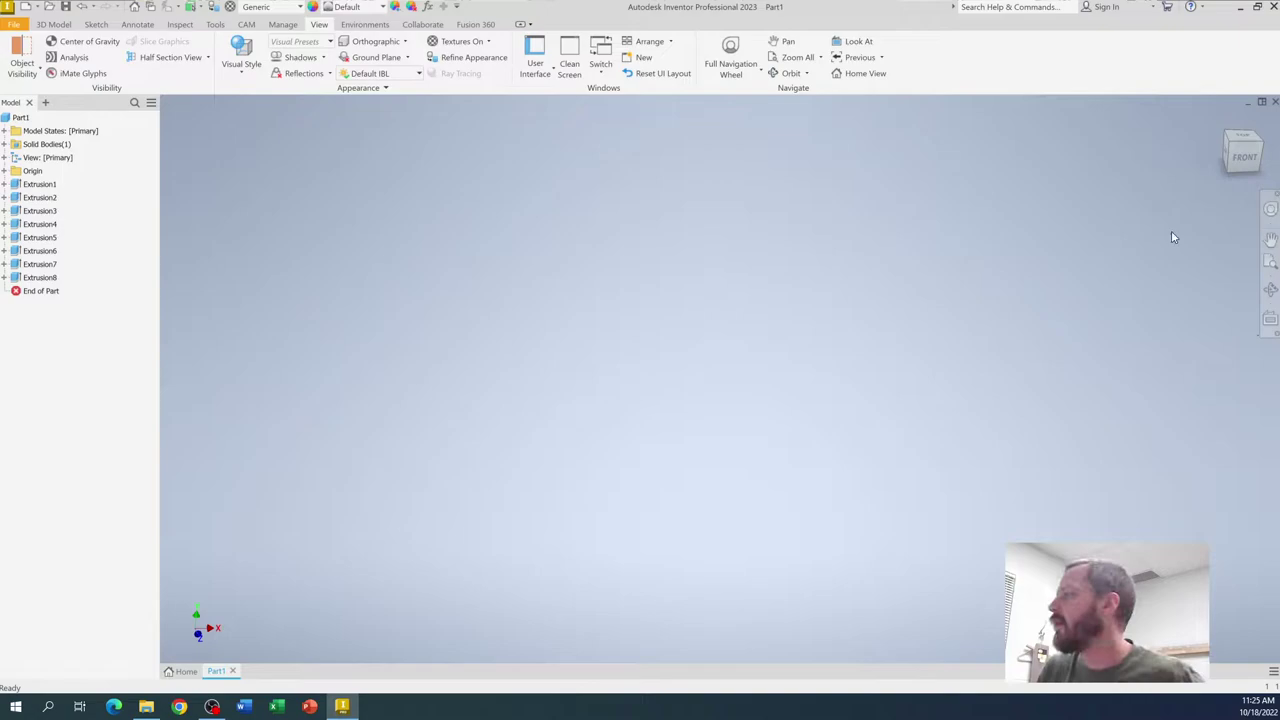
left_click(1270, 262)
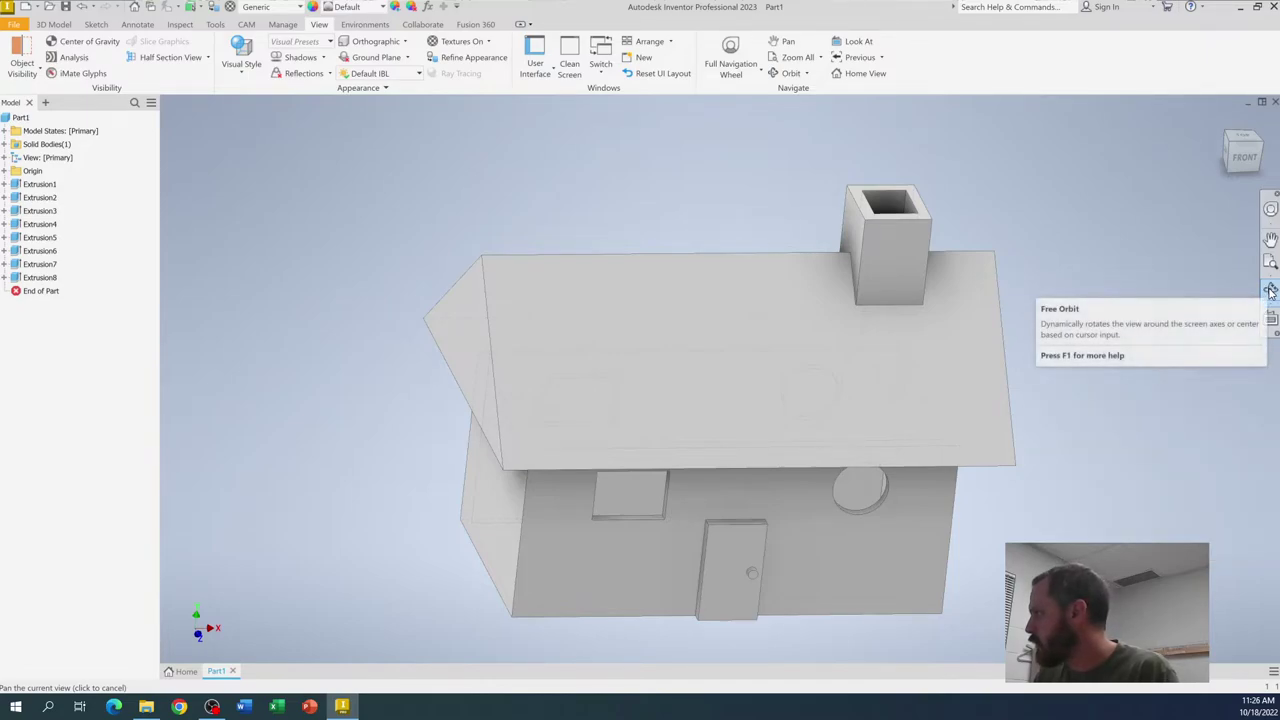
Step: Free-orbit the house to show its bottom, then orbit to a top-down oblique view
left_click(1271, 290)
left_click_drag(766, 423, 762, 472)
key("Escape")
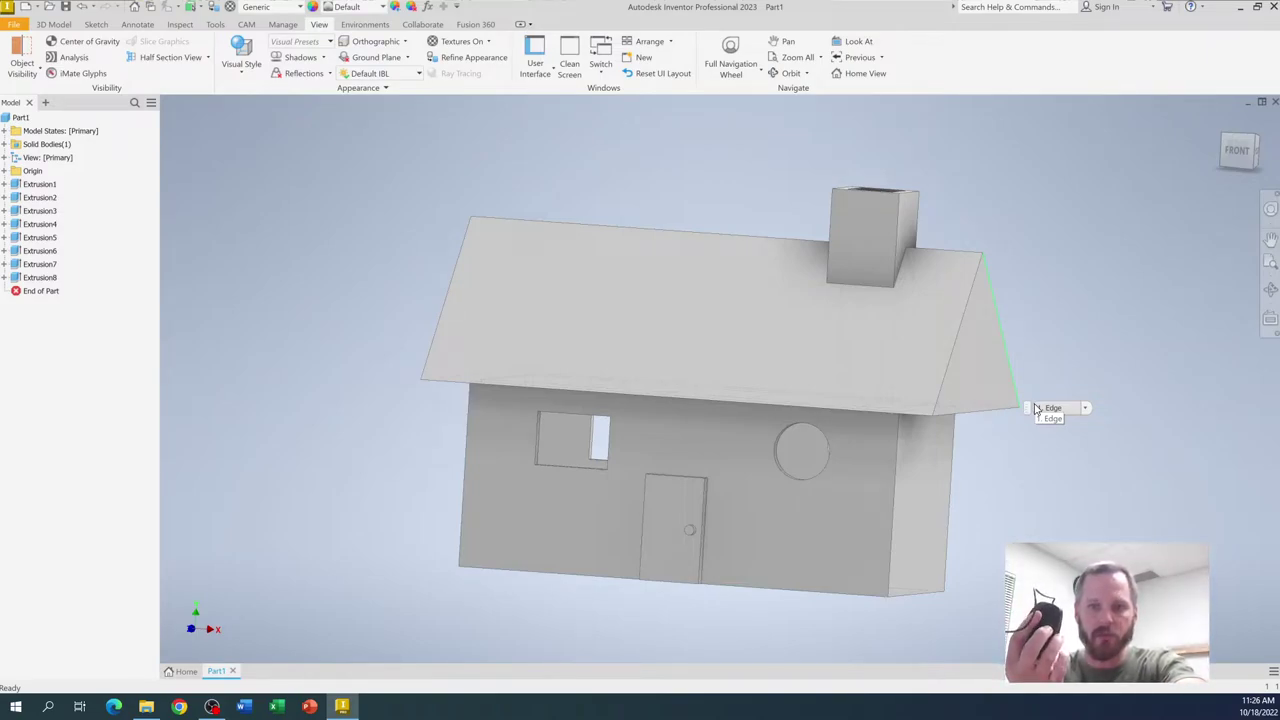
middle_click_drag(920, 400, 891, 380, "shift")
Step: Orbit to a top view and zoom into the chimney, then orbit out to a perspective view
scroll(878, 424, "up", 5)
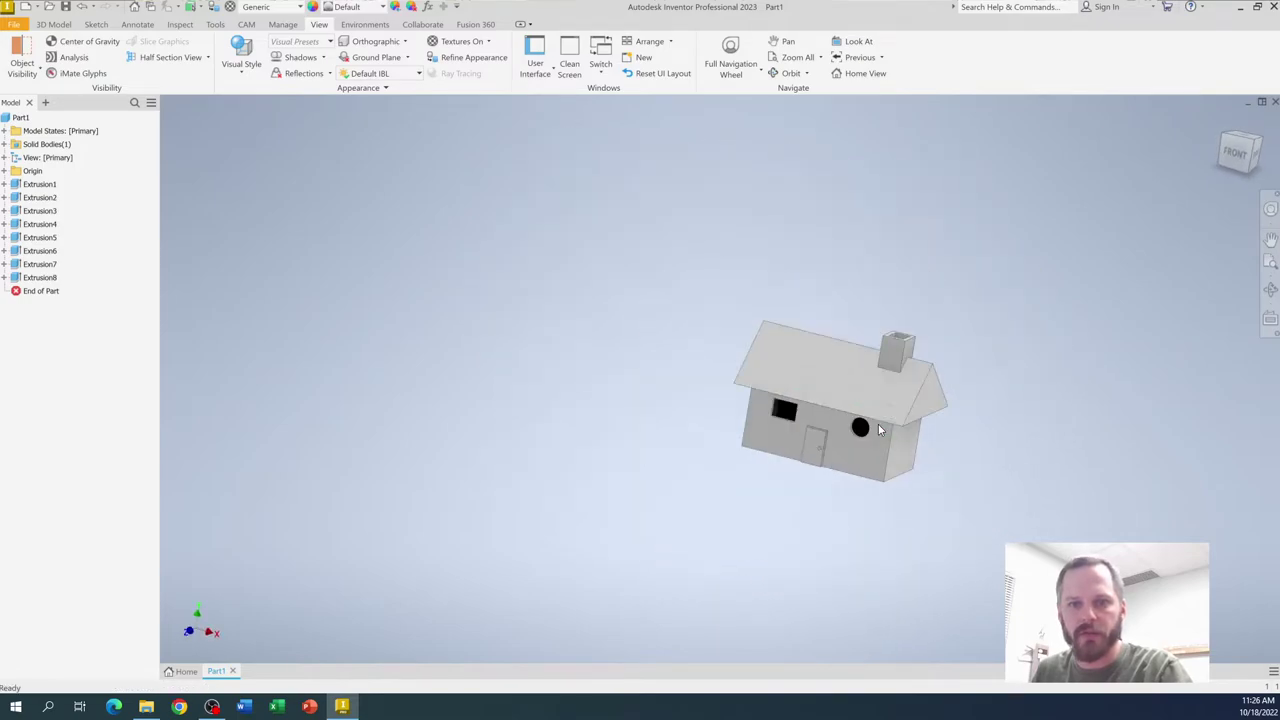
scroll(878, 424, "down", 8)
scroll(878, 424, "up", 4)
scroll(894, 397, "down", 4)
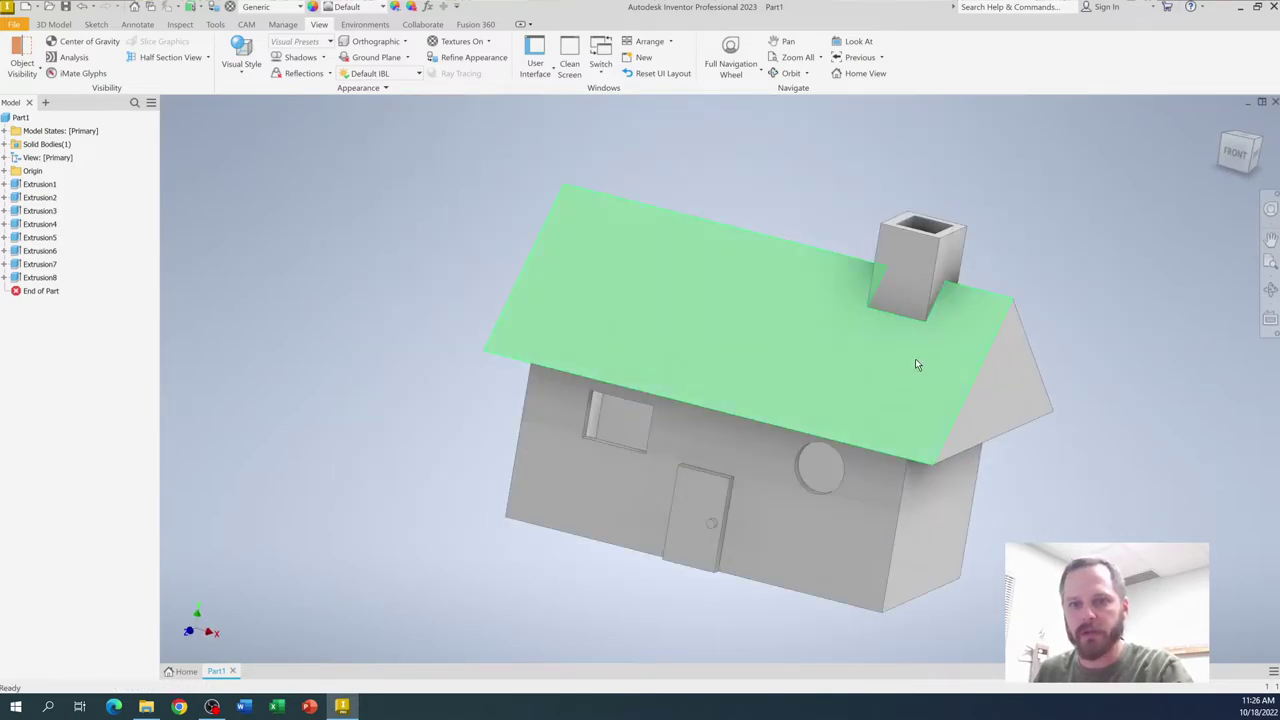
middle_click_drag(917, 360, 891, 435, "shift")
scroll(890, 437, "up", 4)
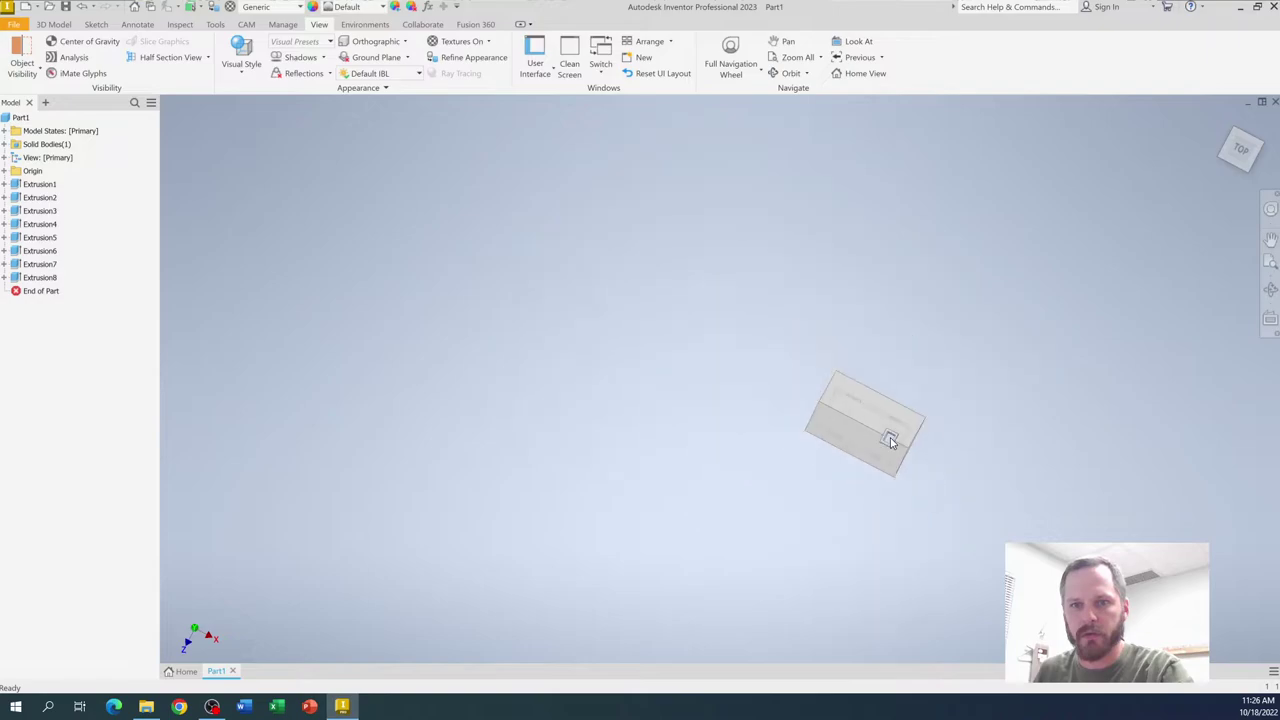
scroll(890, 440, "down", 6)
scroll(891, 442, "down", 4)
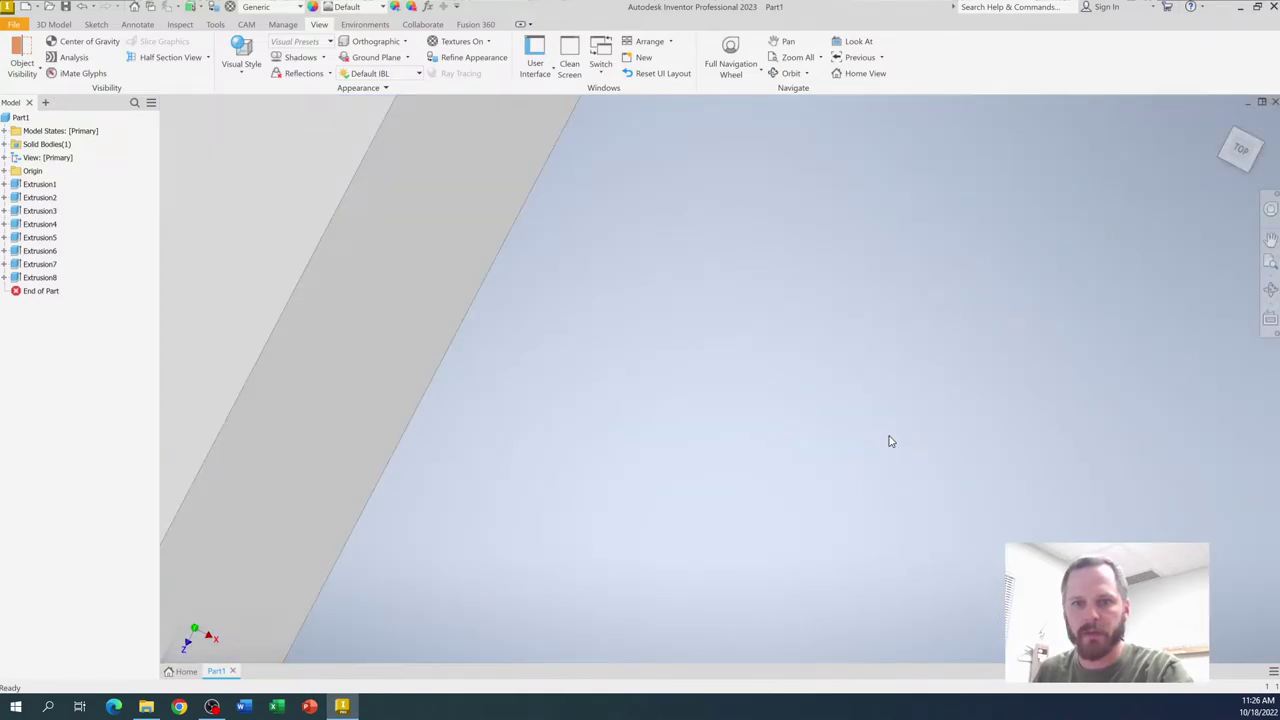
scroll(890, 441, "down", 8)
middle_click_drag(886, 436, 905, 365, "shift")
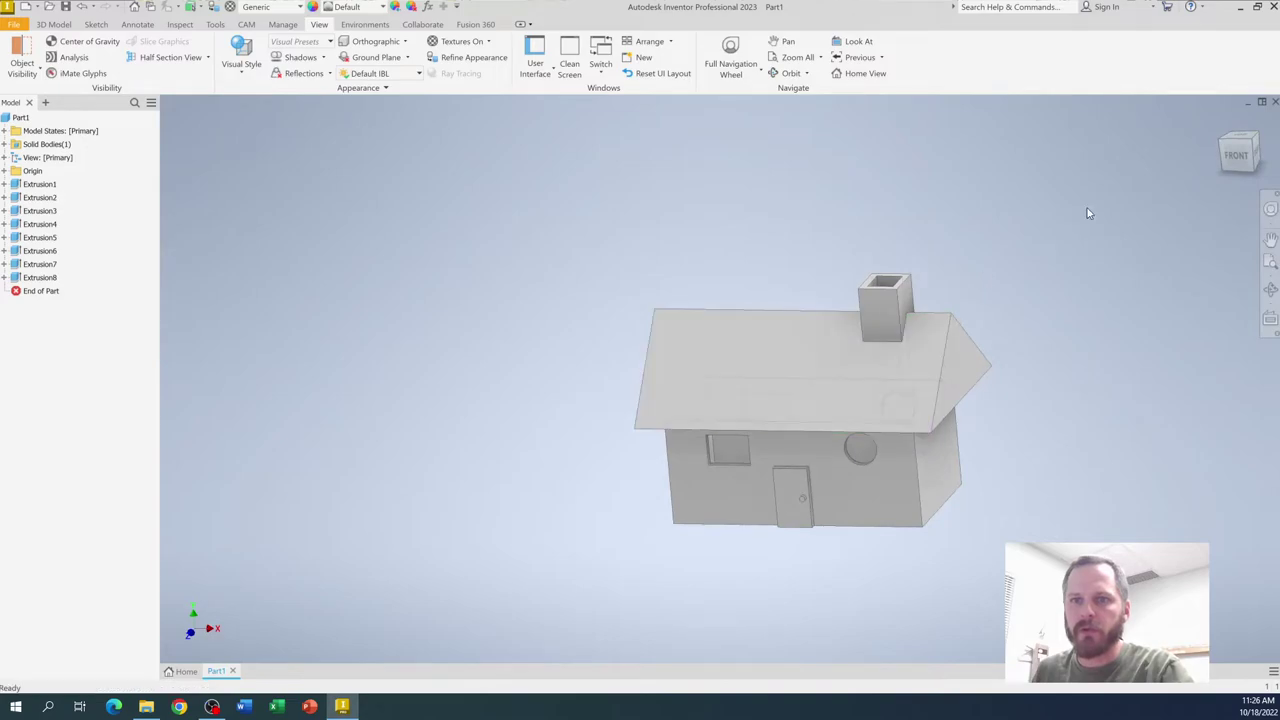
Step: Step the ViewCube through front, right, back, left, bottom, top and isometric views, ending on front
left_click(1237, 159)
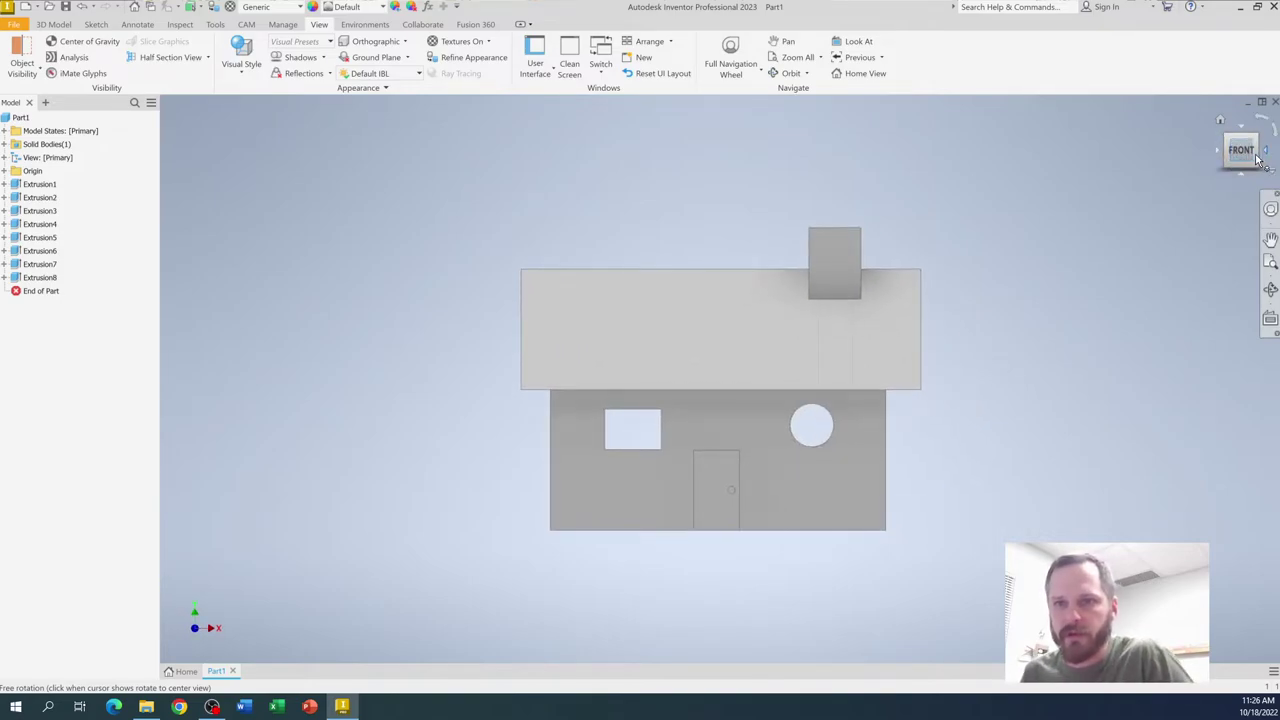
left_click(1265, 155)
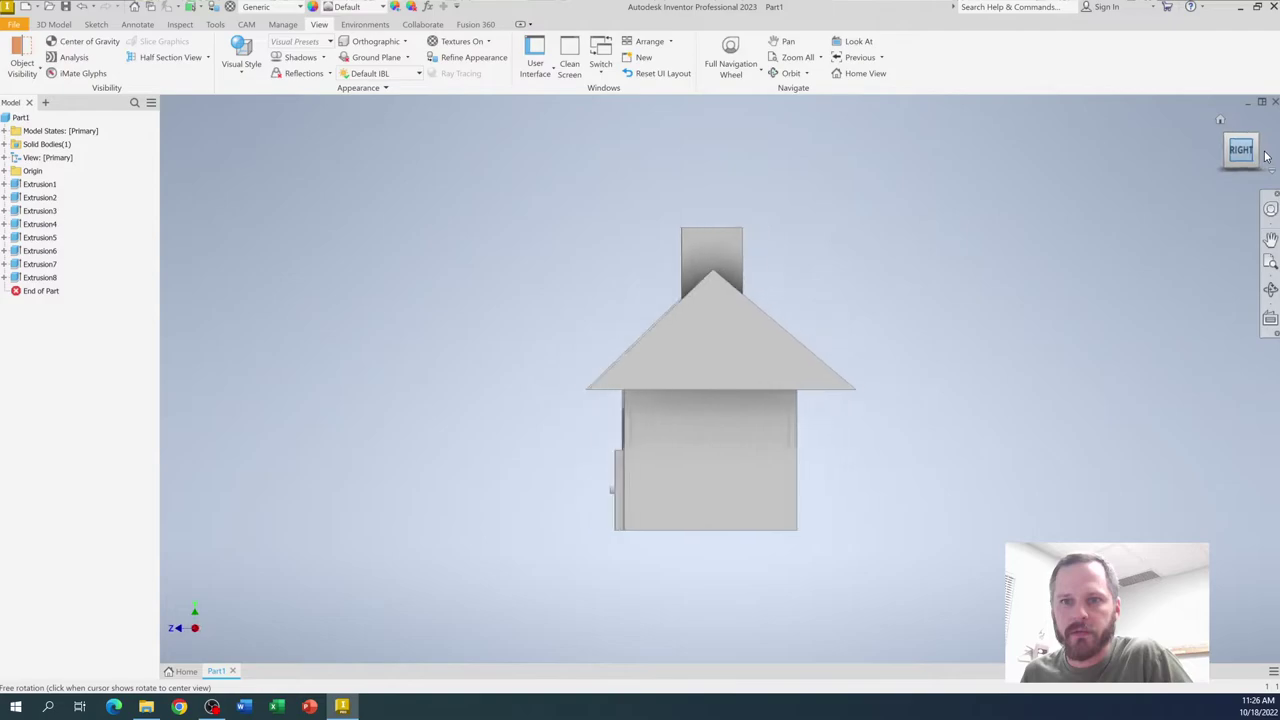
left_click(1266, 155)
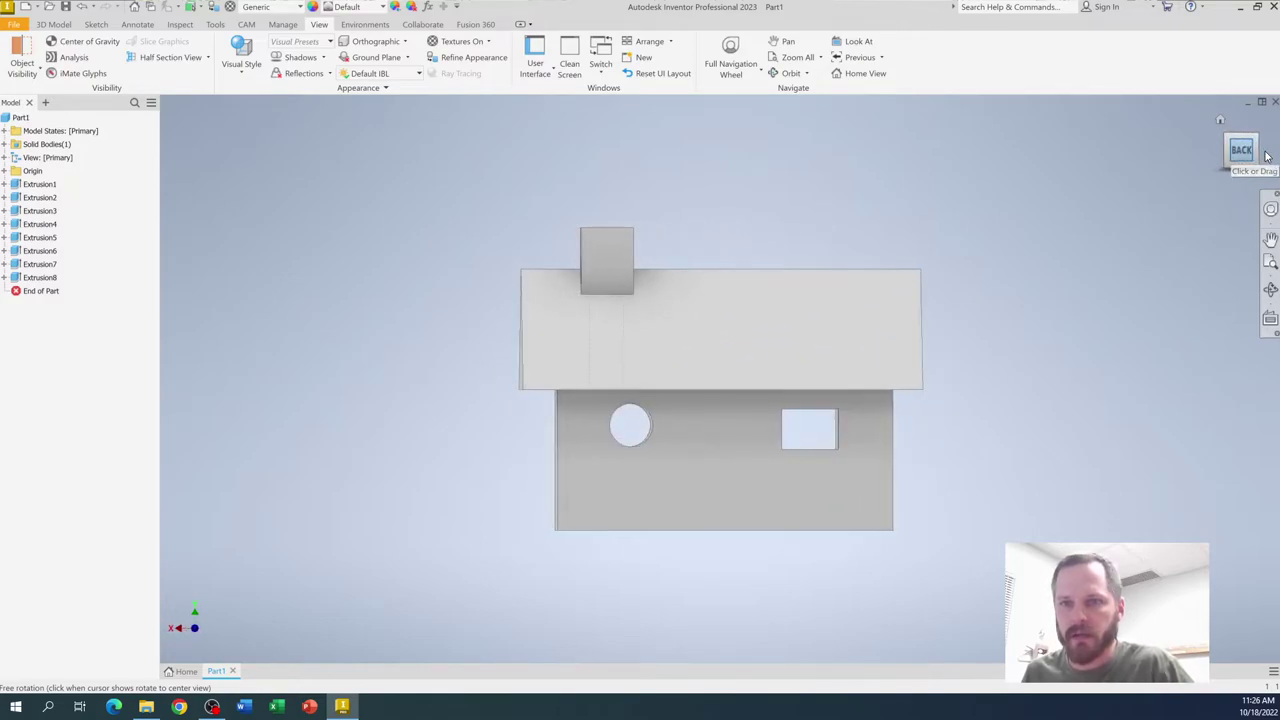
left_click(1267, 155)
left_click(1267, 155)
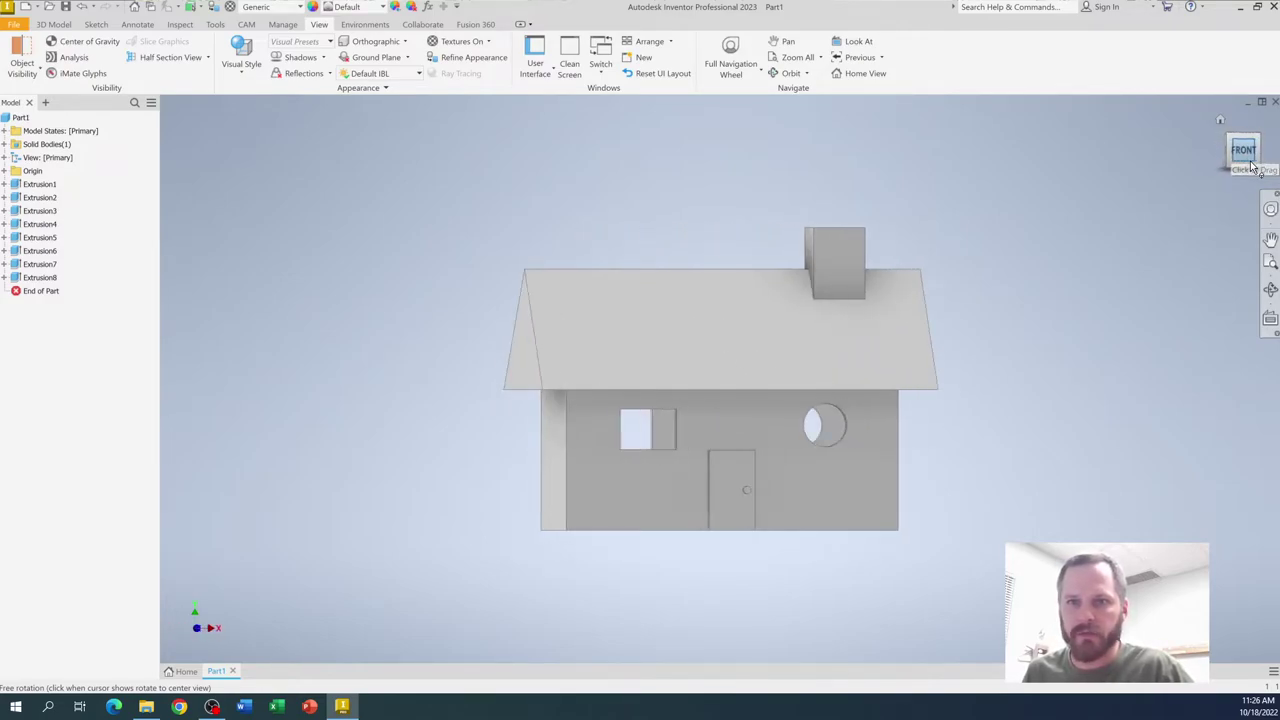
left_click(1243, 178)
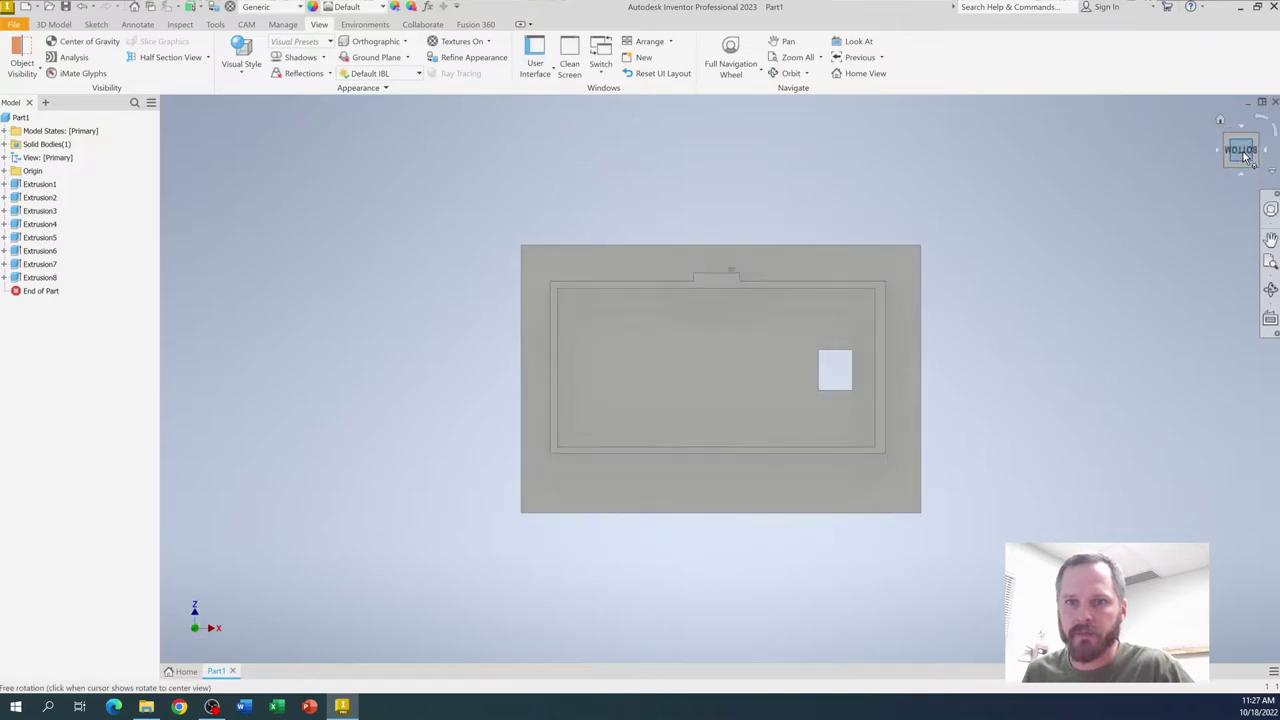
left_click(1241, 135)
left_click(1241, 140)
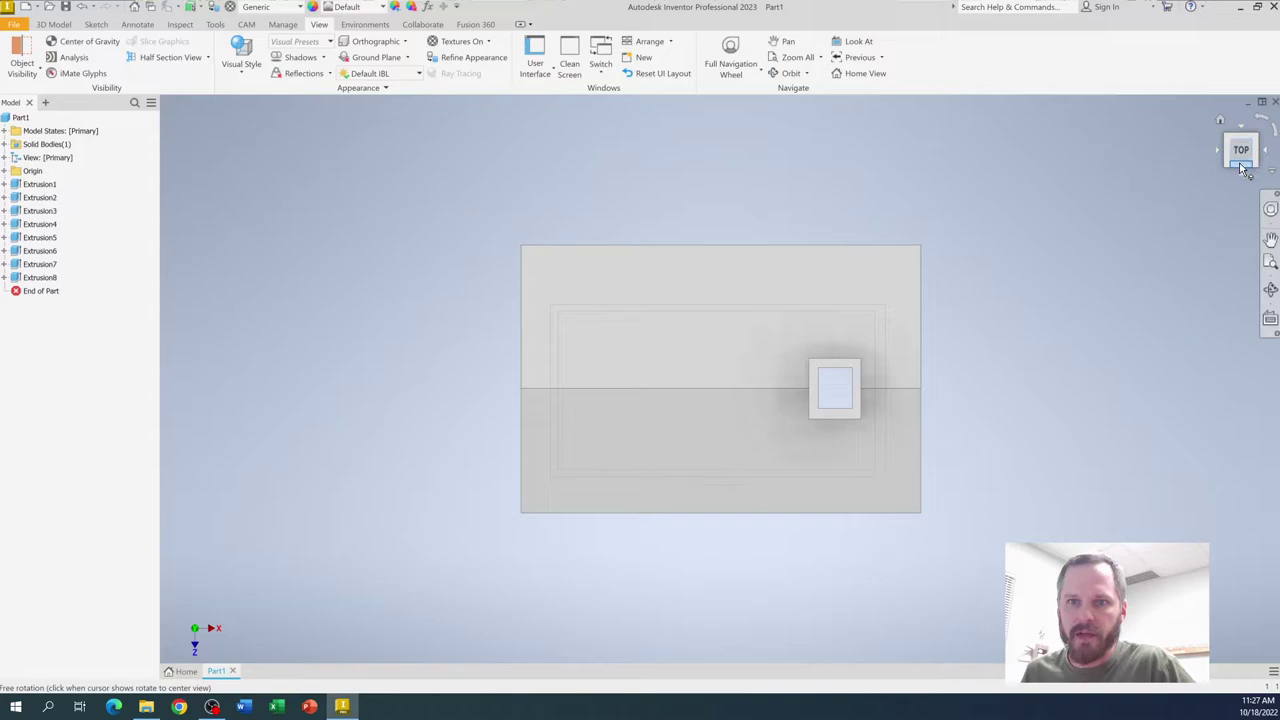
left_click(1241, 166)
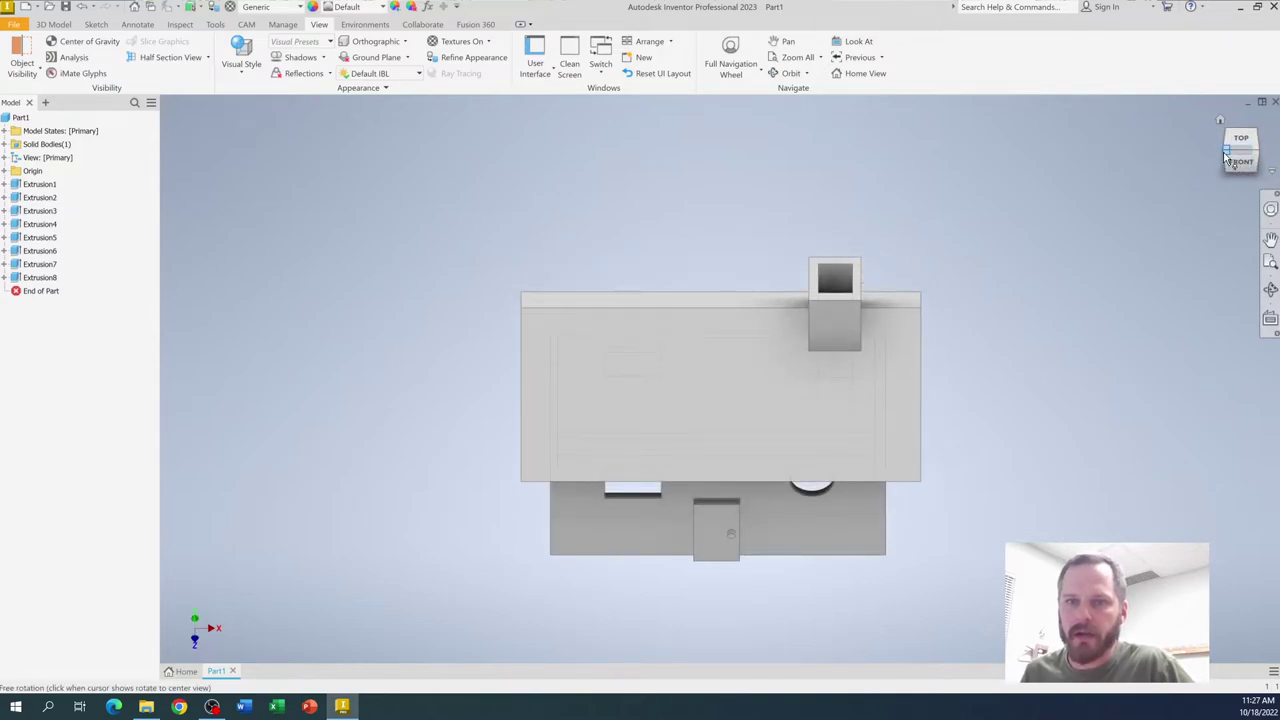
left_click(1229, 152)
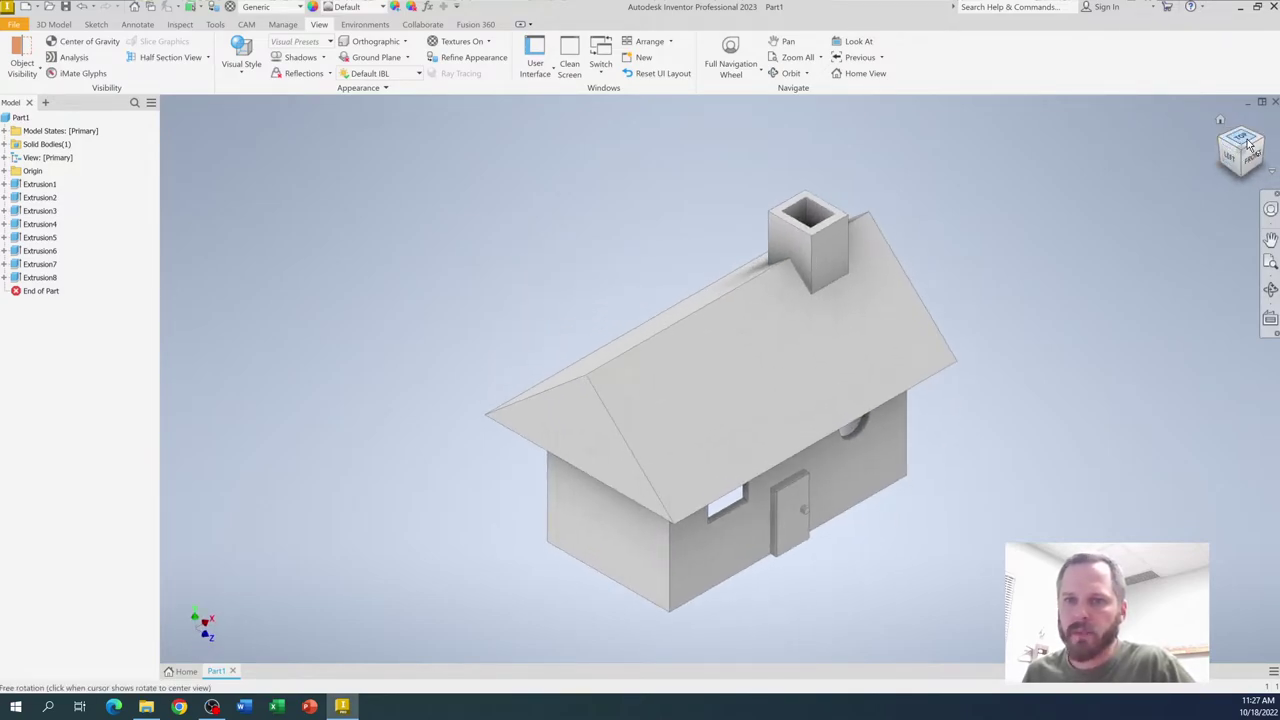
left_click(1243, 154)
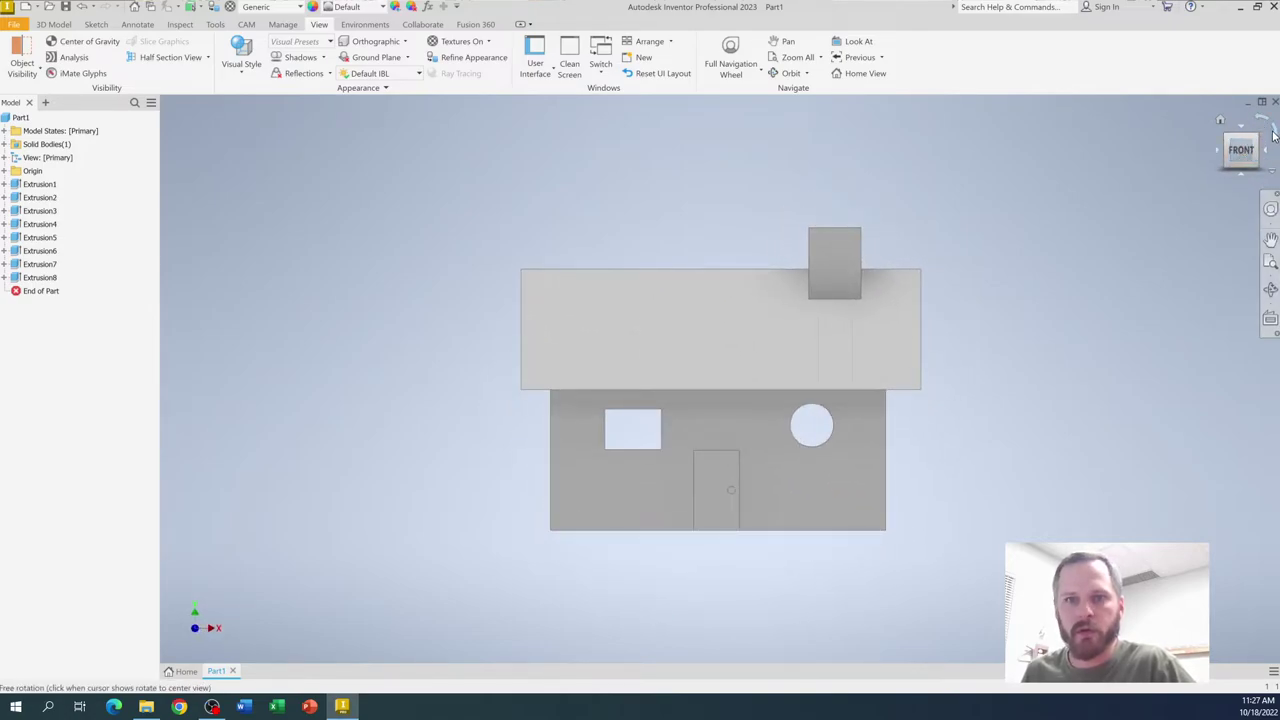
Step: Roll the front view through four quarter turns back to upright
left_click(1263, 121)
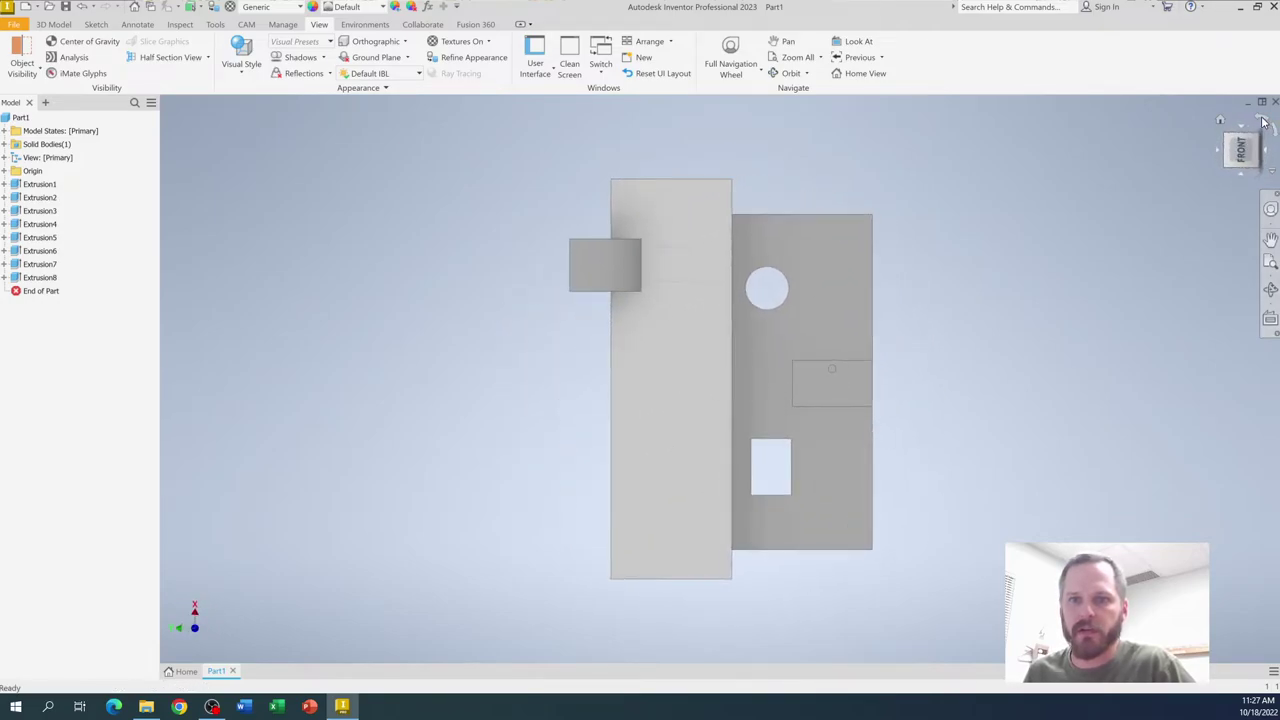
left_click(1263, 121)
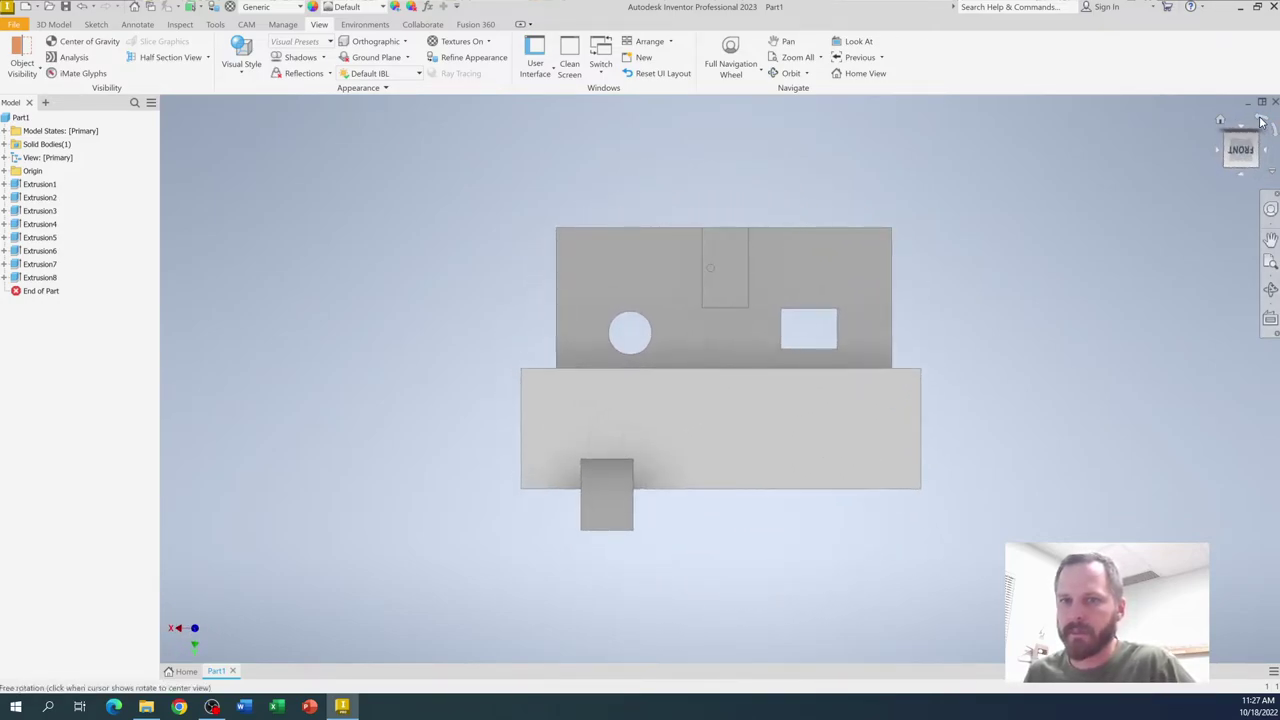
left_click(1263, 121)
left_click(1263, 121)
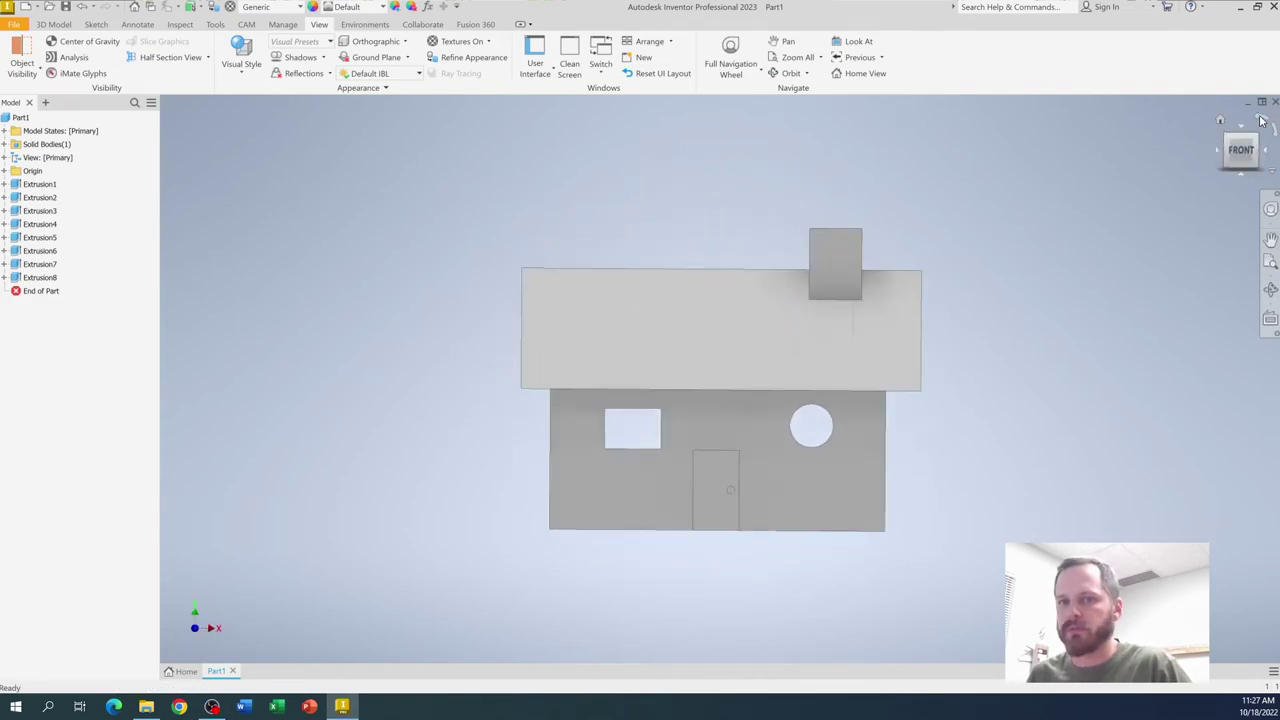
Step: Zoom and free-orbit the house into a 3-D view showing more of the roof
scroll(743, 357, "up", 3)
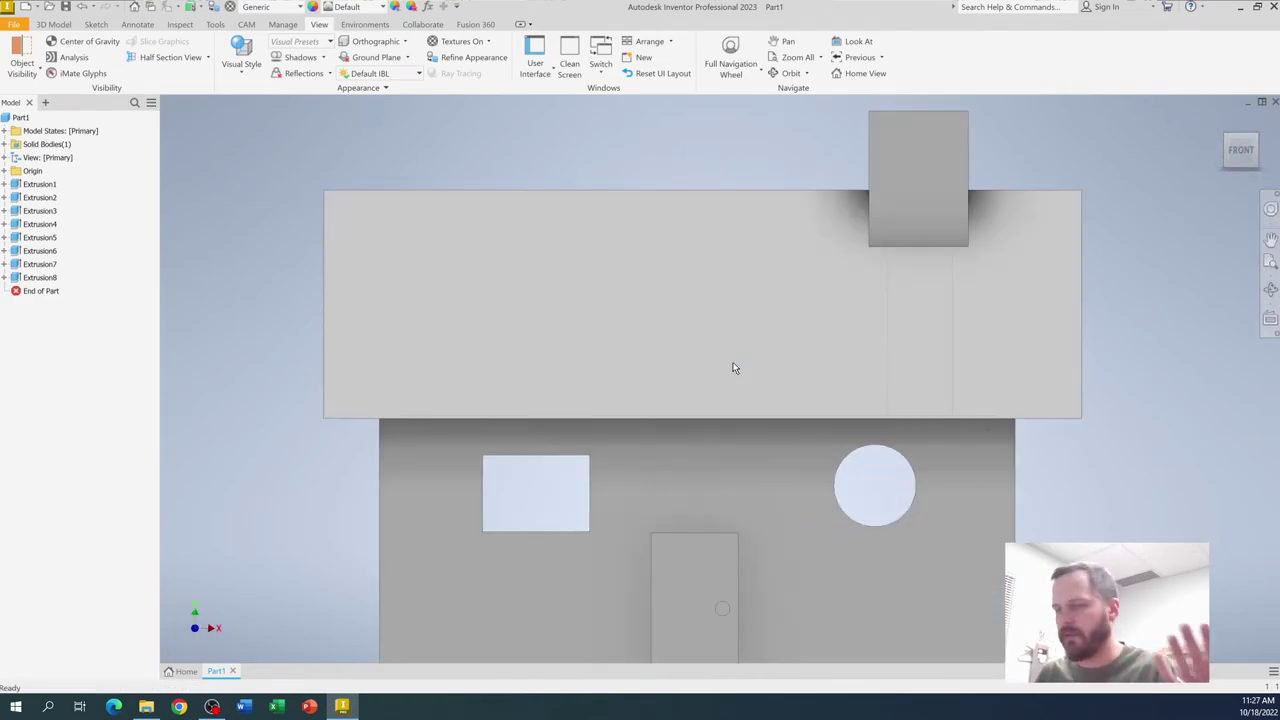
scroll(734, 362, "down", 3)
mouse_move(703, 329)
middle_mouse_down("shift")
mouse_move(757, 314)
mouse_move(762, 338)
middle_mouse_up("shift")
mouse_move(954, 277)
middle_mouse_down("shift")
mouse_move(1026, 286)
mouse_move(986, 271)
middle_mouse_up("shift")
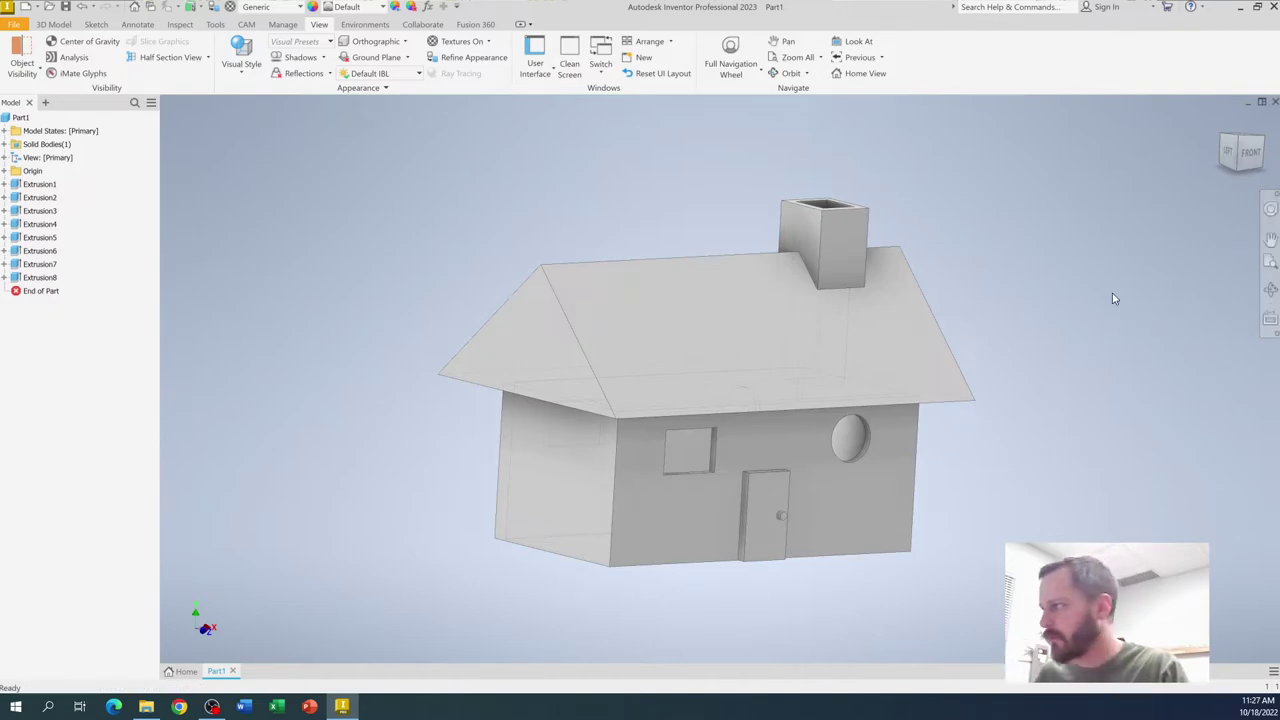
middle_click_drag(1111, 297, 1002, 352, "shift")
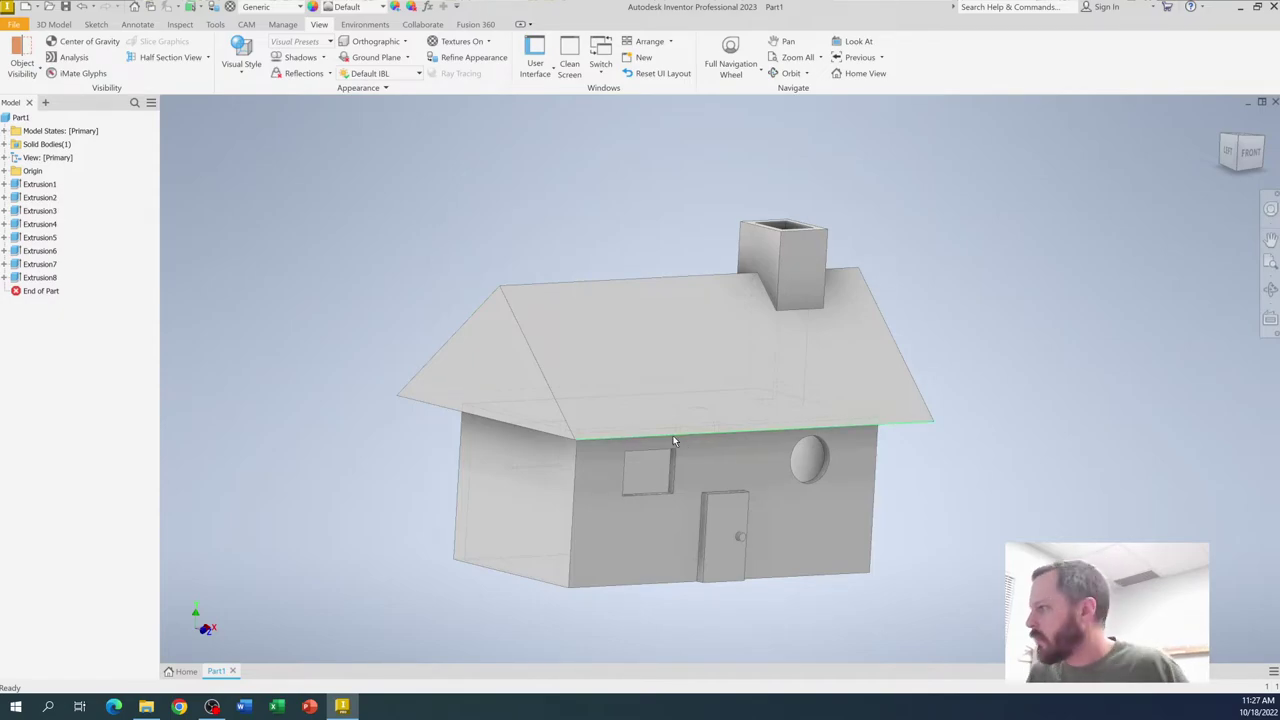
scroll(771, 481, "down", 3)
scroll(771, 481, "up", 3)
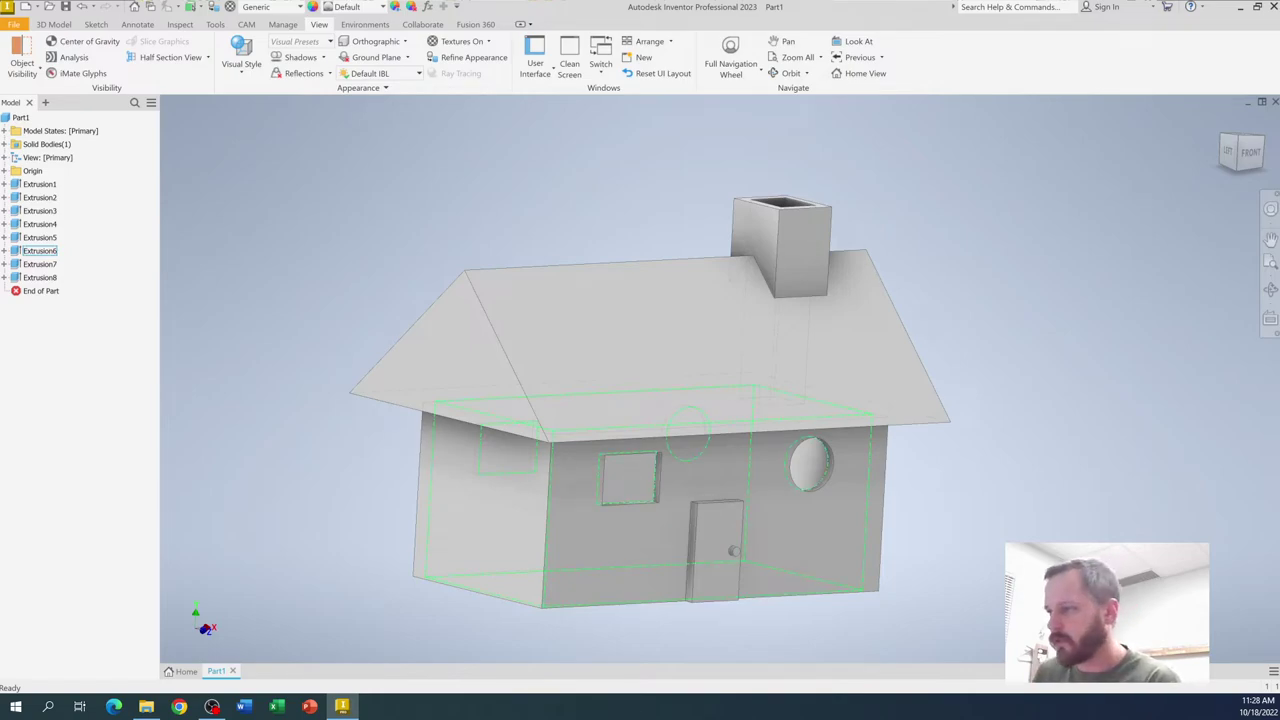
Step: Launch the Google Drive app from the Start menu's app list
left_click(16, 706)
scroll(84, 400, "down", 5)
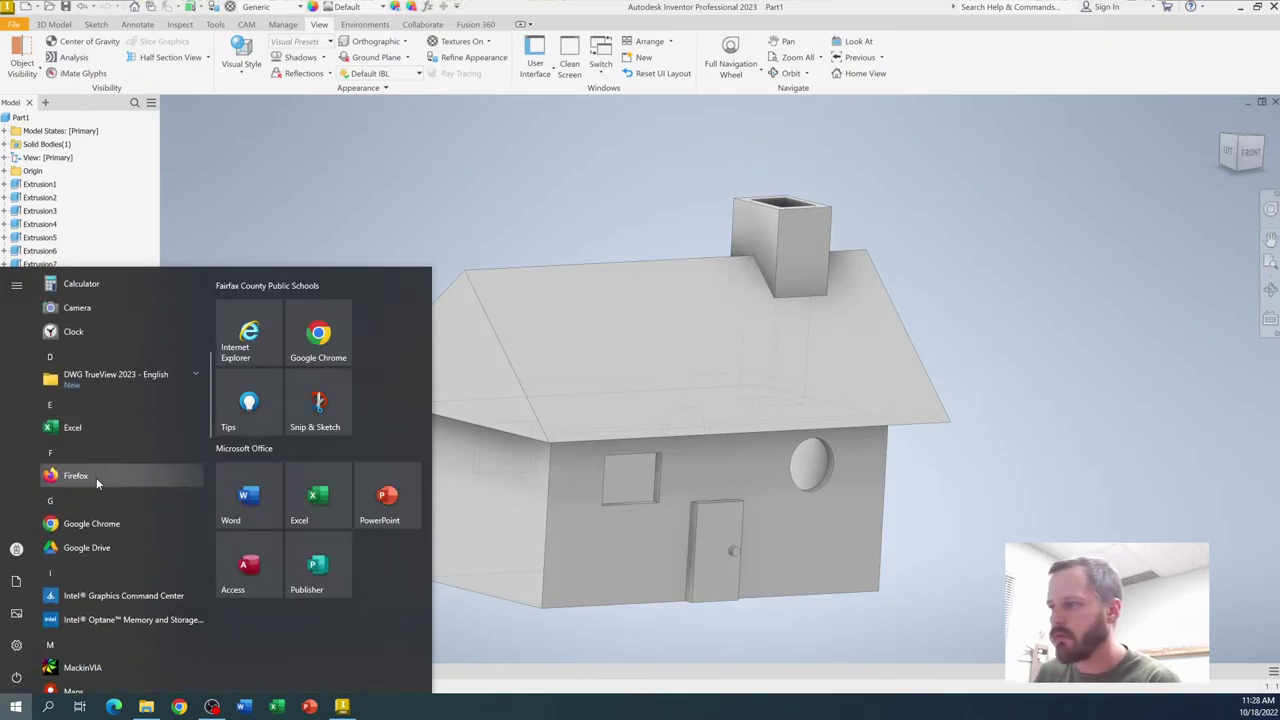
left_click(101, 549)
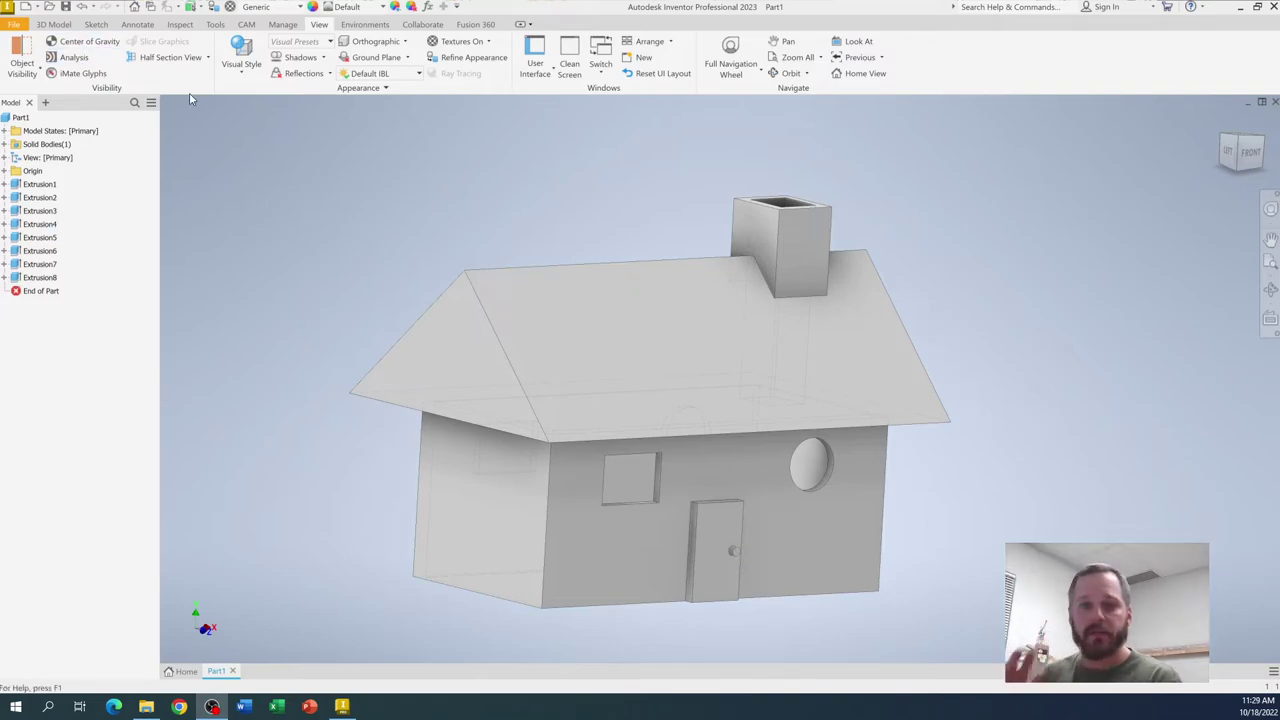
Step: Open File > Save As for Part1.ipt and move the dialog to the upper left
left_click(14, 24)
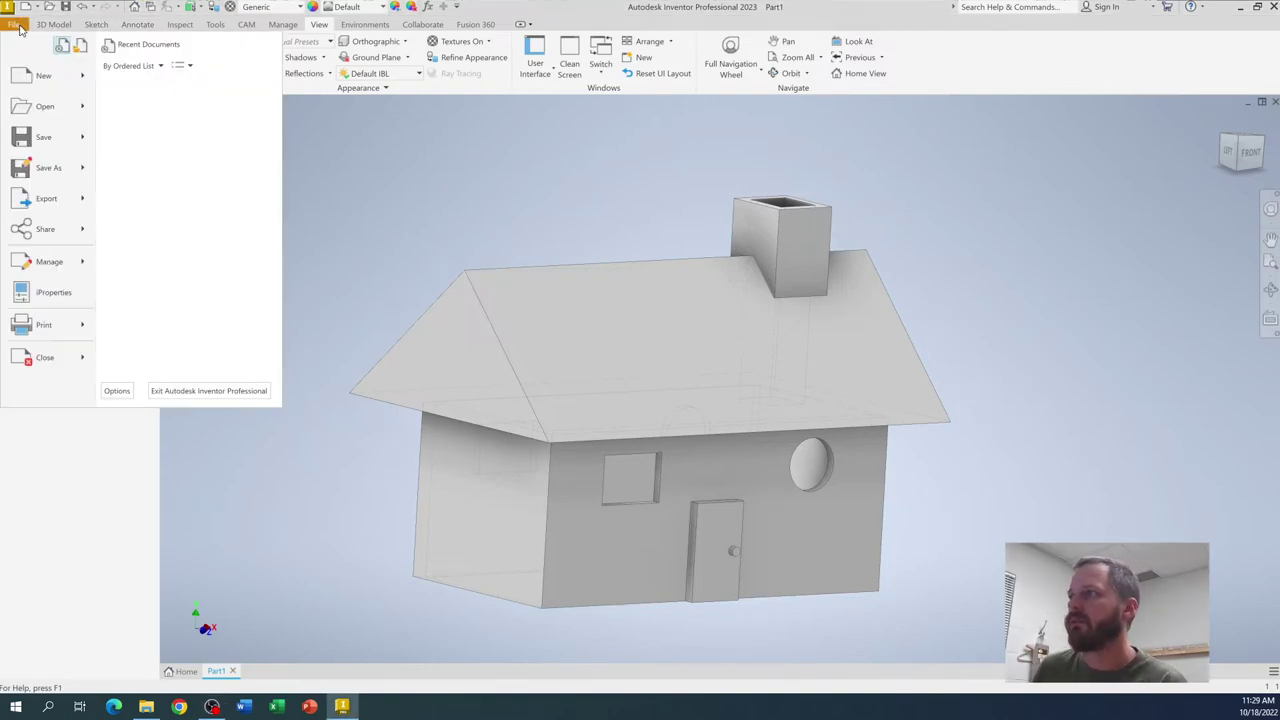
mouse_move(40, 172)
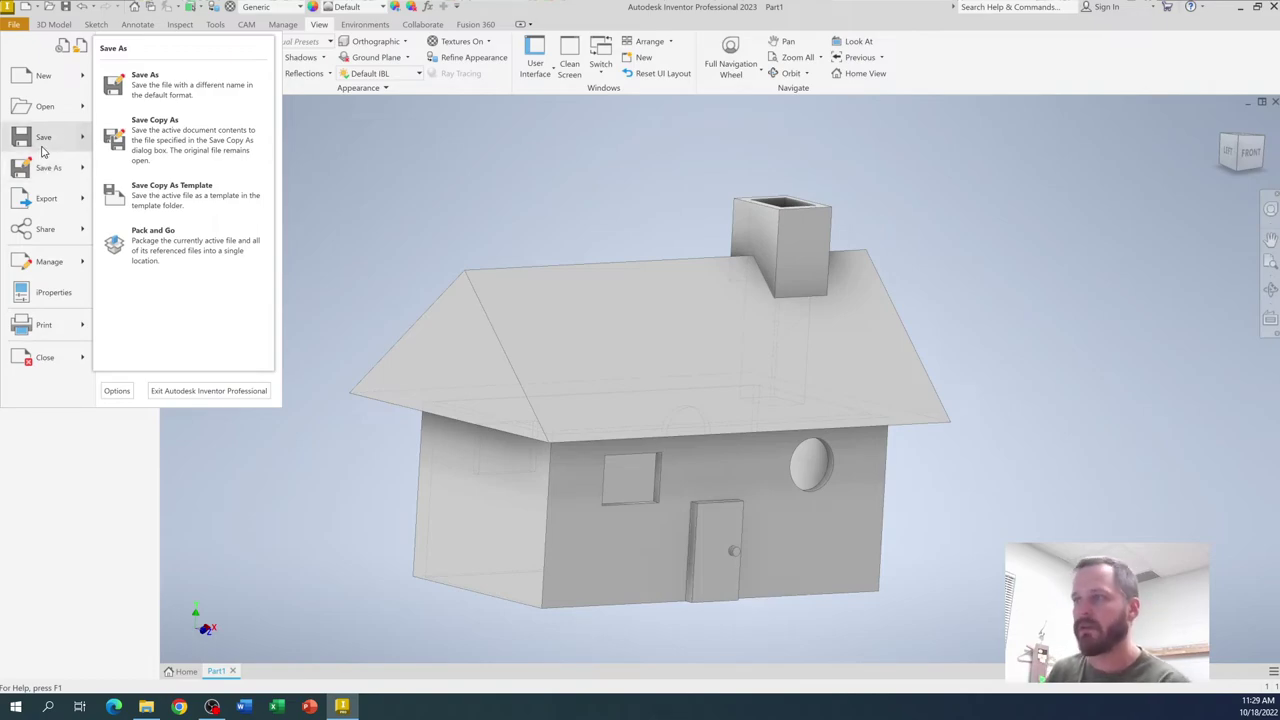
mouse_move(42, 150)
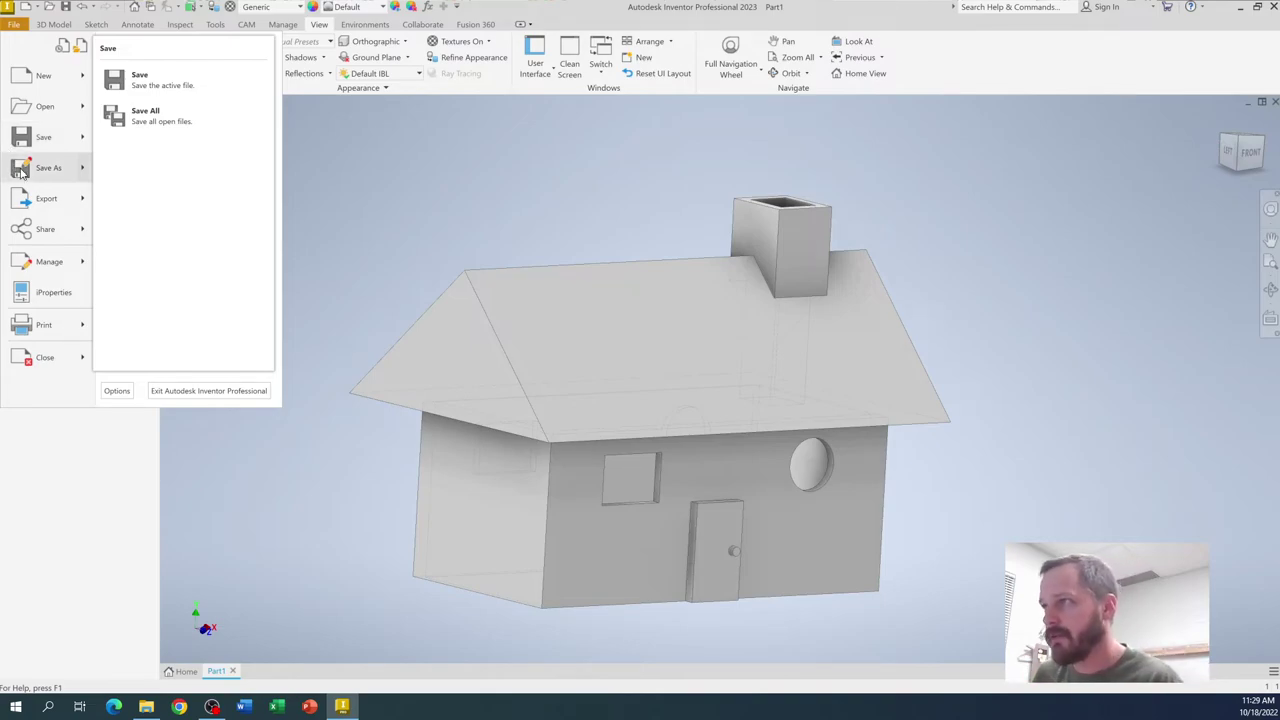
left_click(42, 168)
left_click_drag(569, 236, 313, 196)
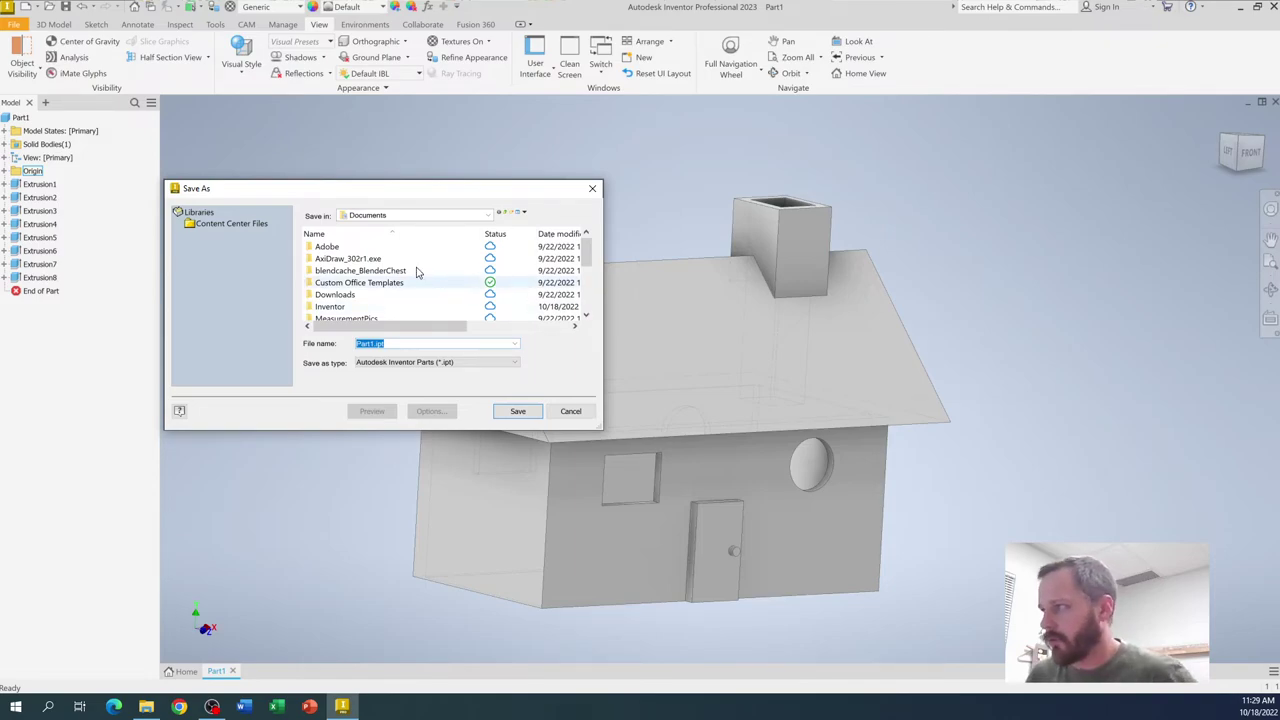
Step: Browse to This PC > Google Drive (G:) > My Drive > Engineering and select the default file name
left_click(366, 217)
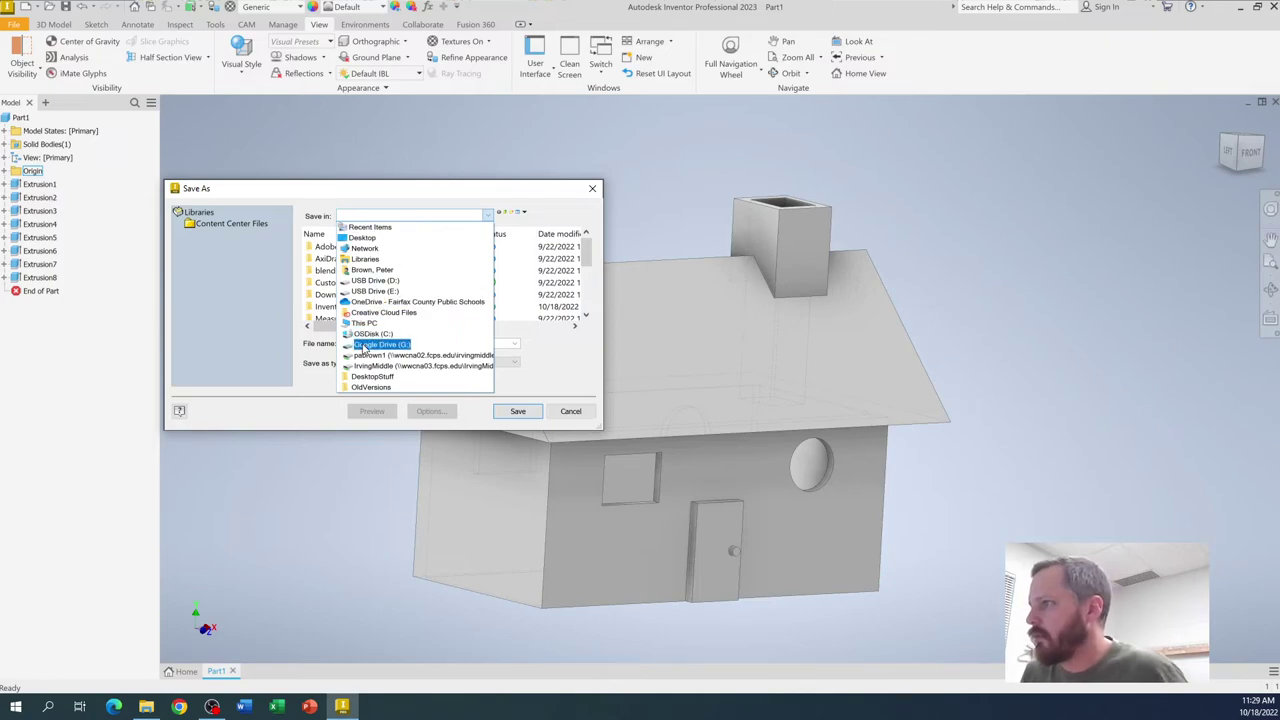
left_click(365, 323)
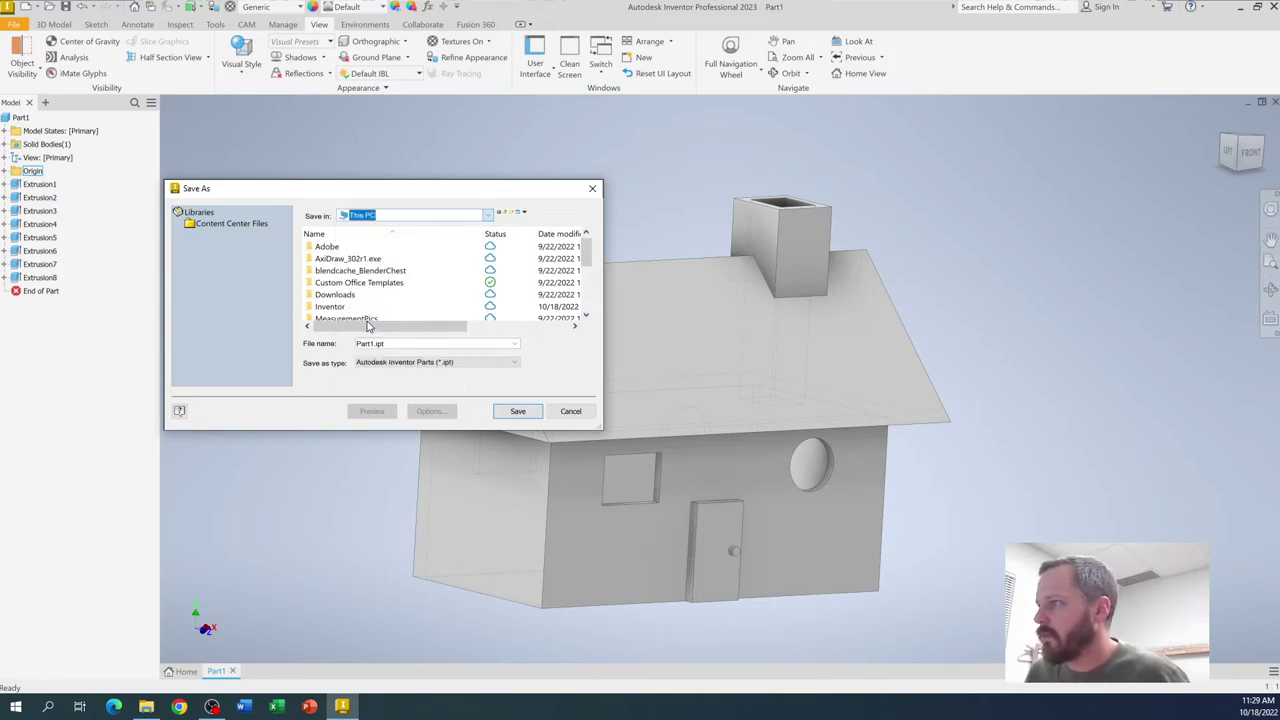
scroll(378, 288, "down", 5)
scroll(380, 286, "up", 3)
left_click(365, 292)
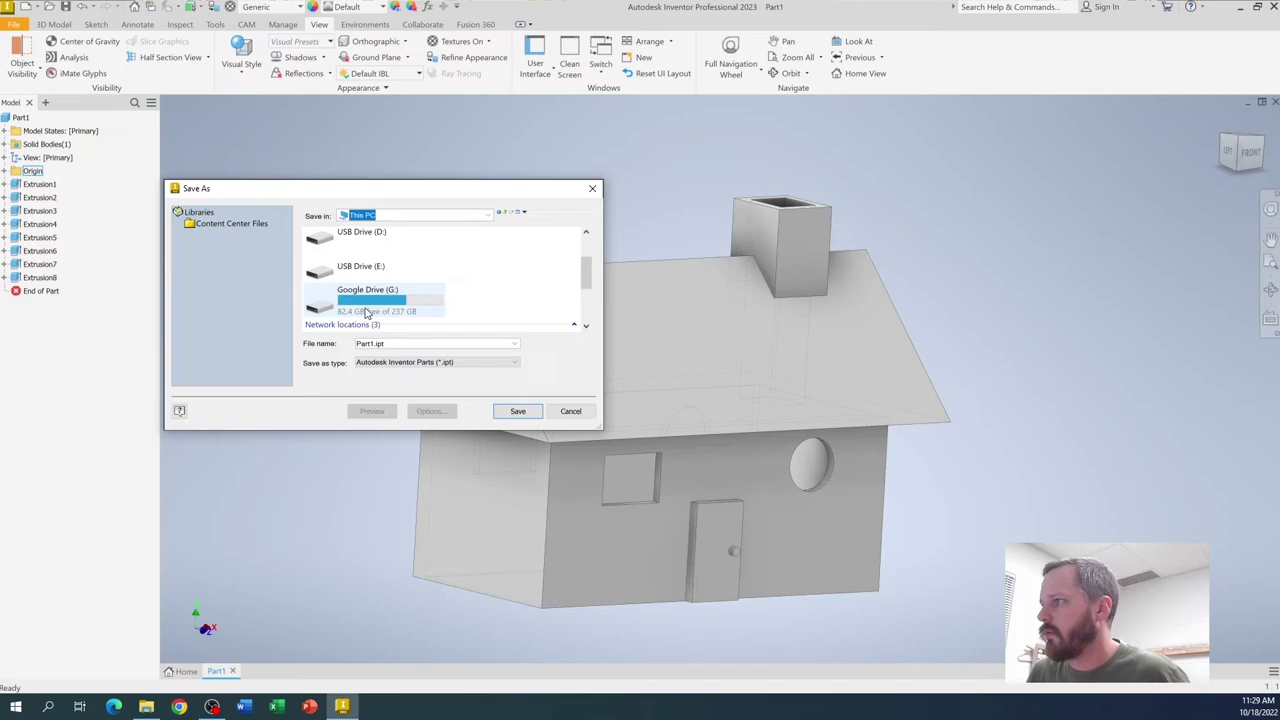
double_click(365, 300)
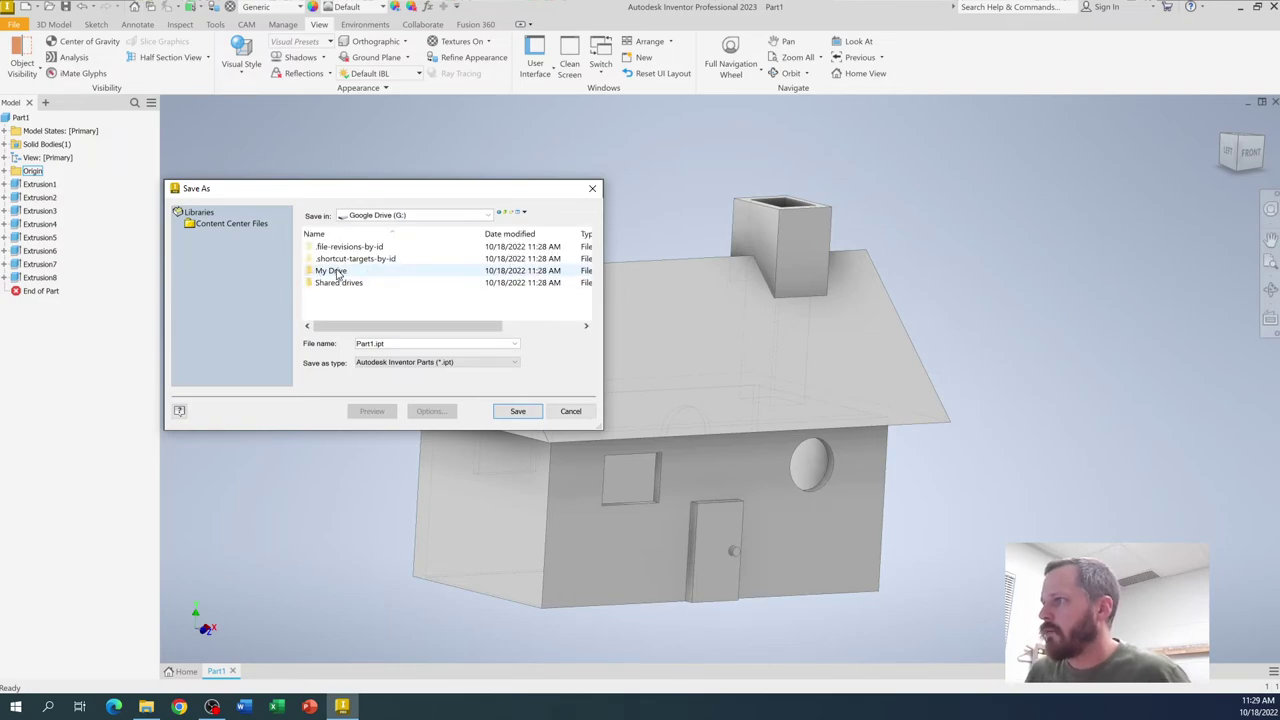
double_click(330, 271)
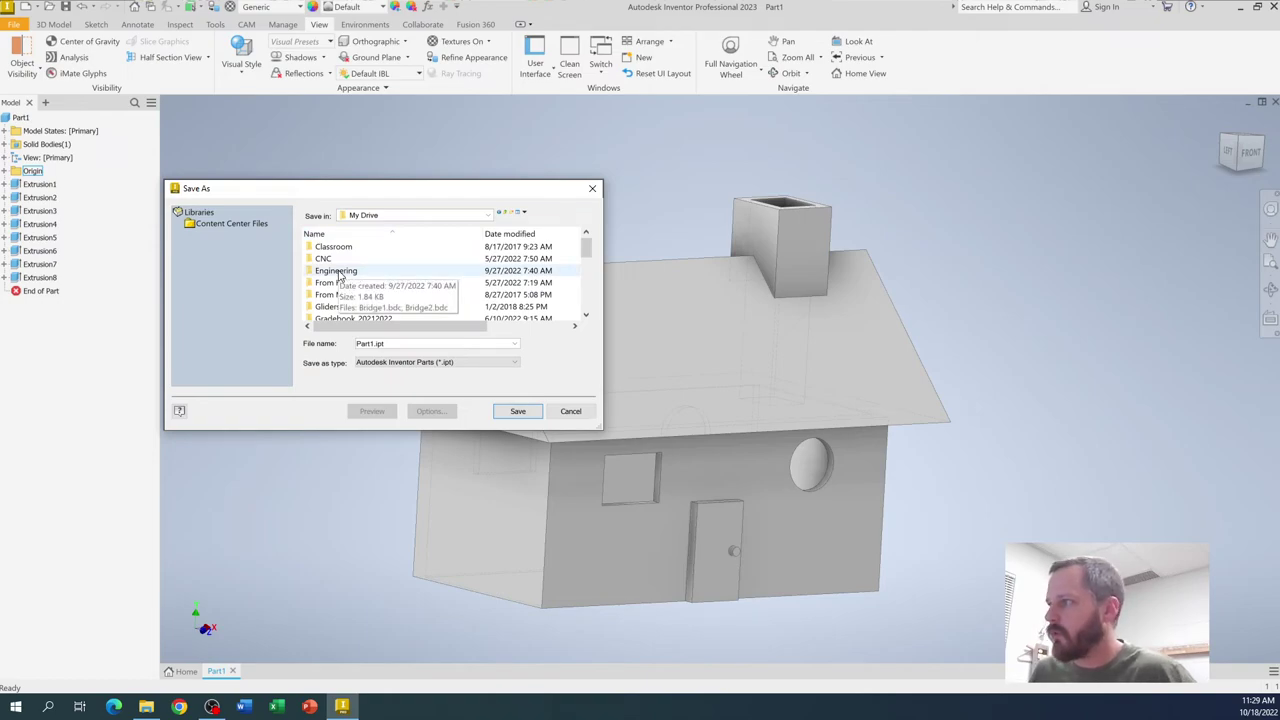
double_click(338, 271)
double_click(400, 343)
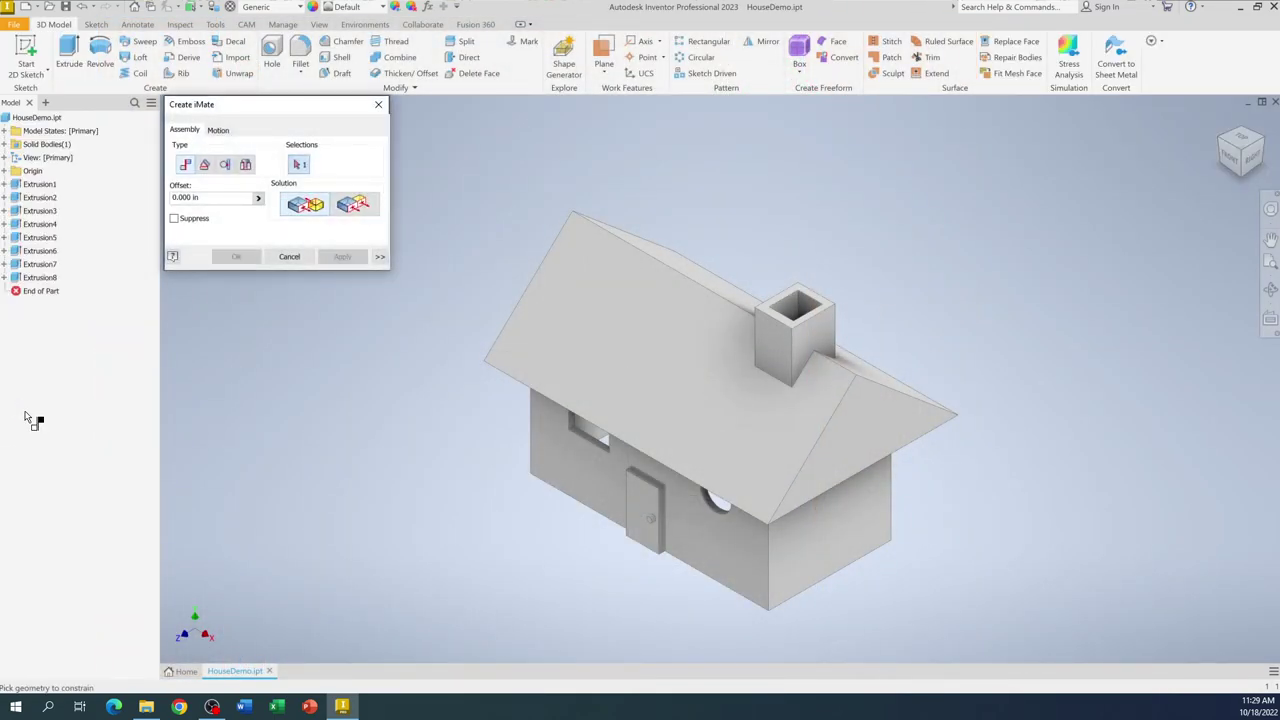
Step: Cancel the iMate, confirm via Save As that HouseDemo.ipt is in Engineering, and reorient the house
left_click(289, 256)
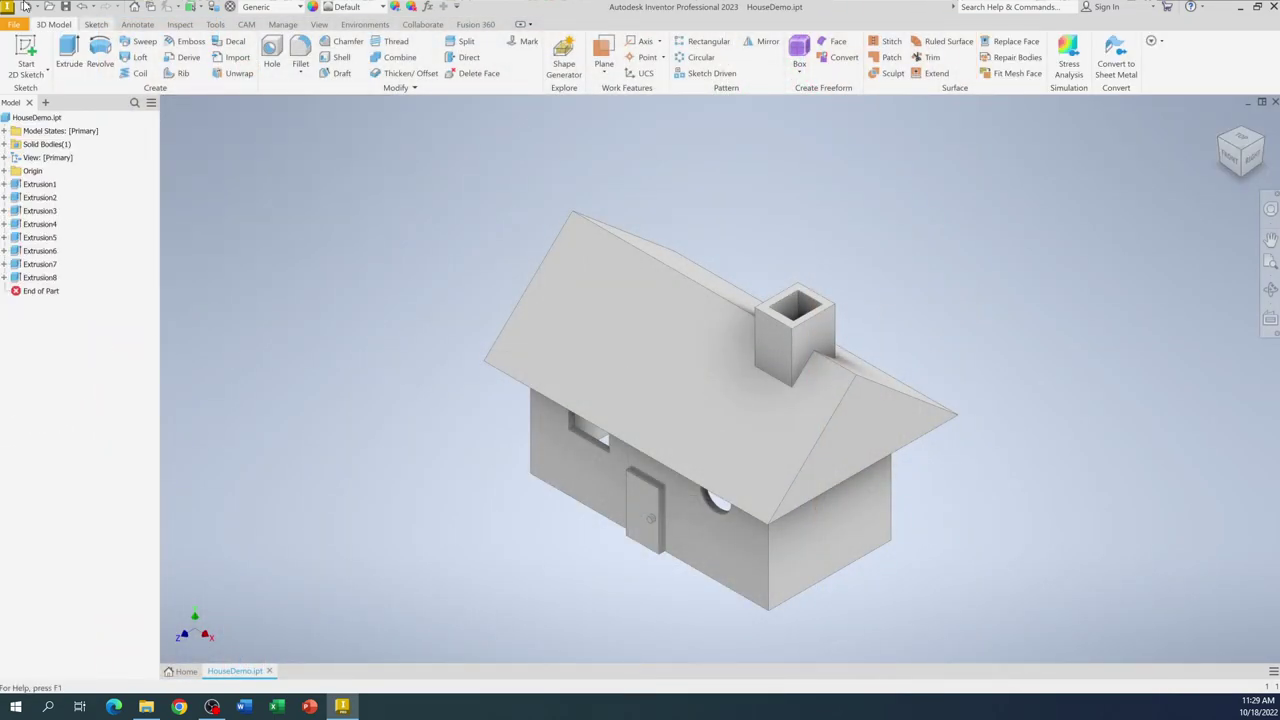
left_click(20, 27)
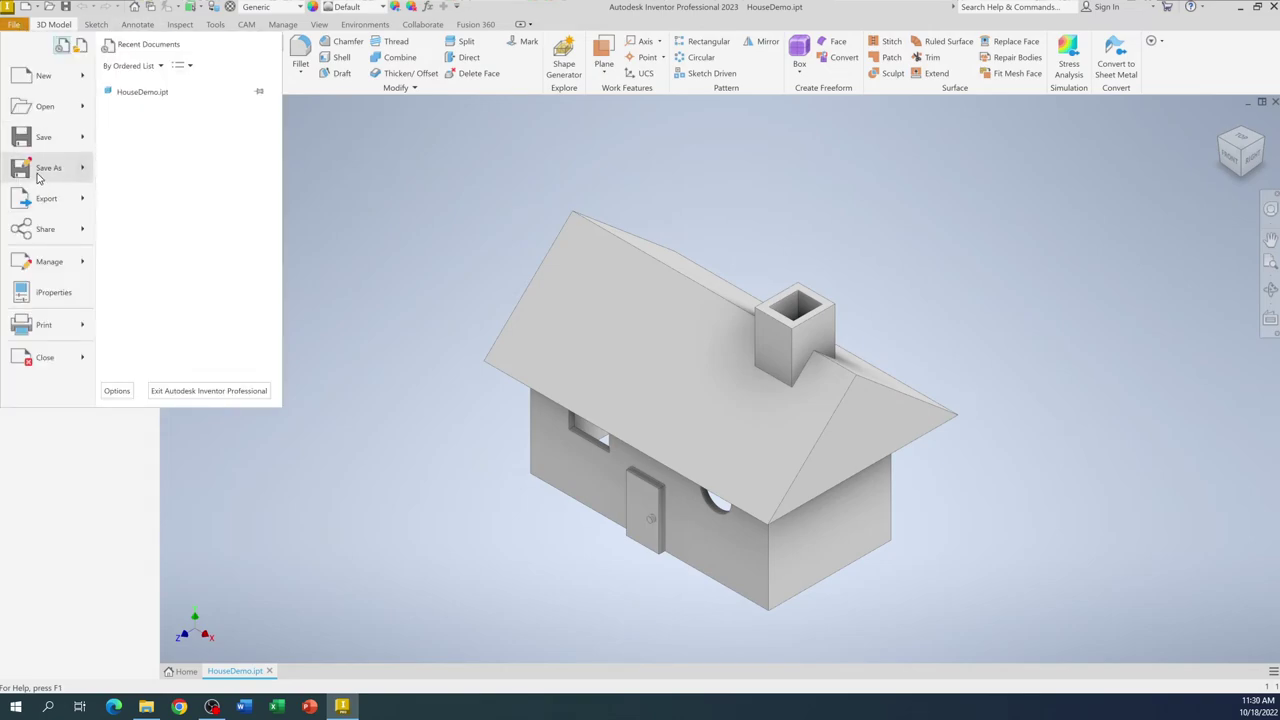
mouse_move(47, 172)
left_click(135, 90)
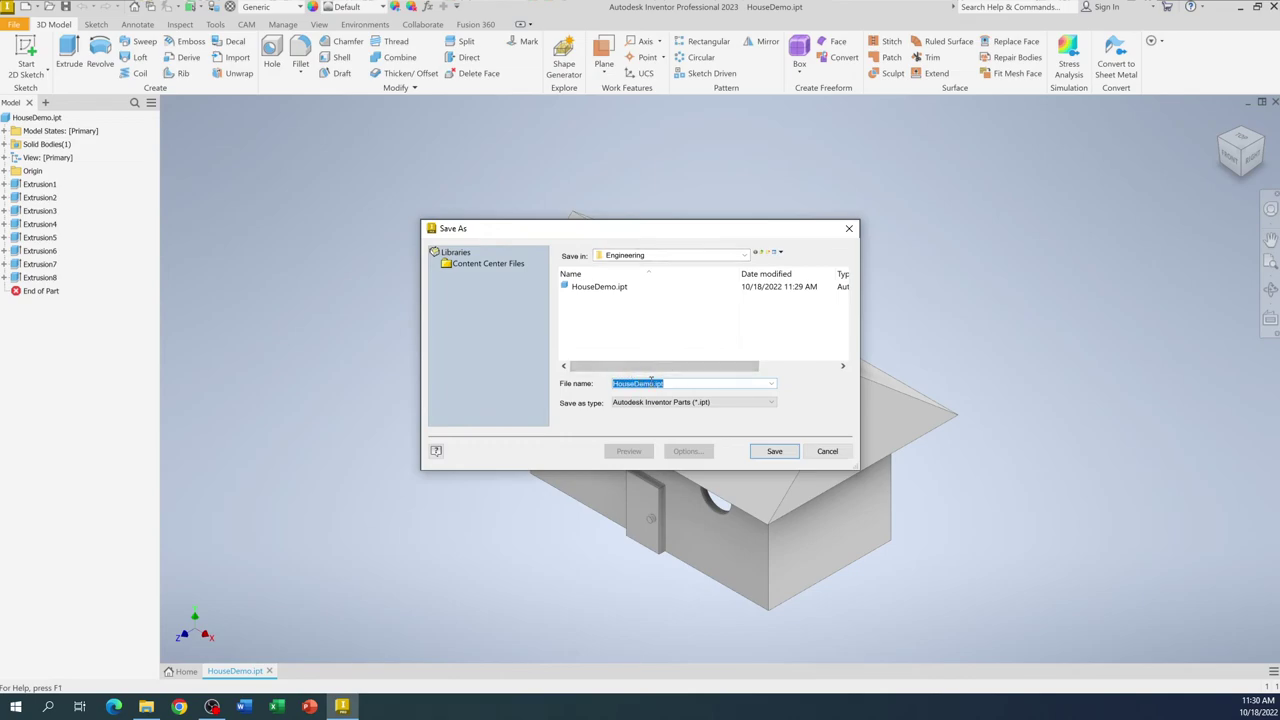
left_click(826, 453)
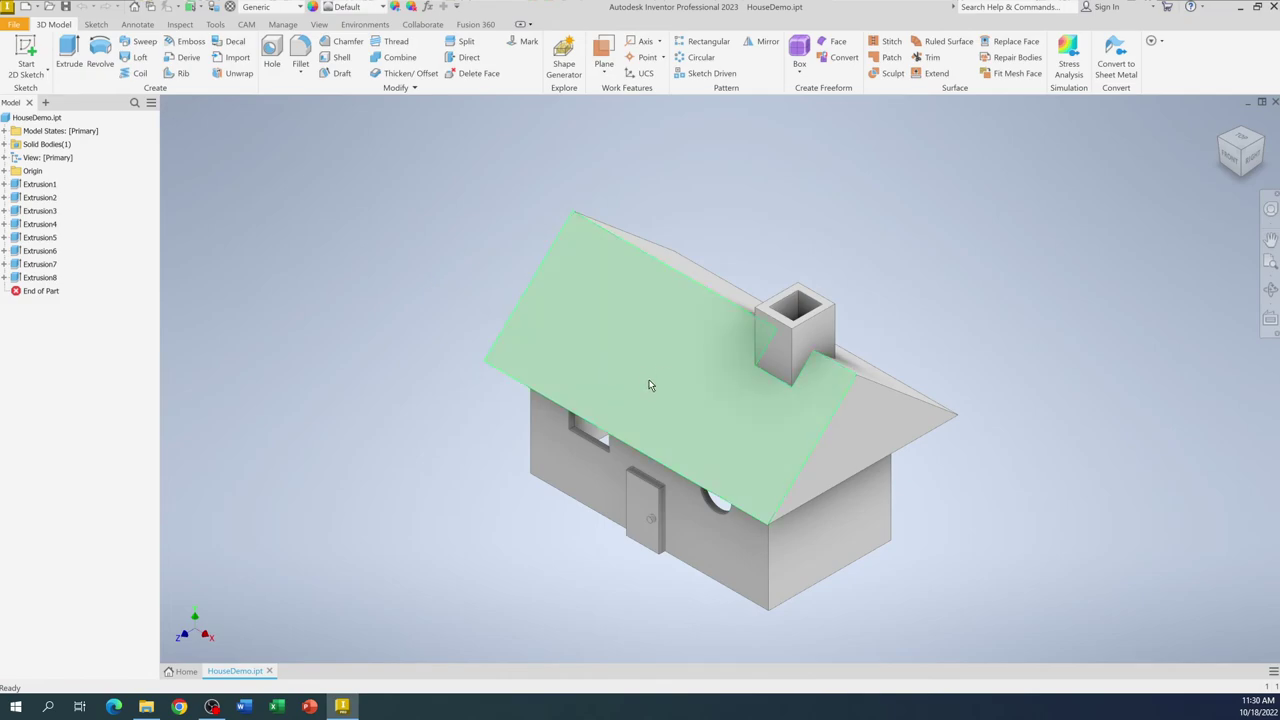
middle_click_drag(441, 403, 475, 351, "shift")
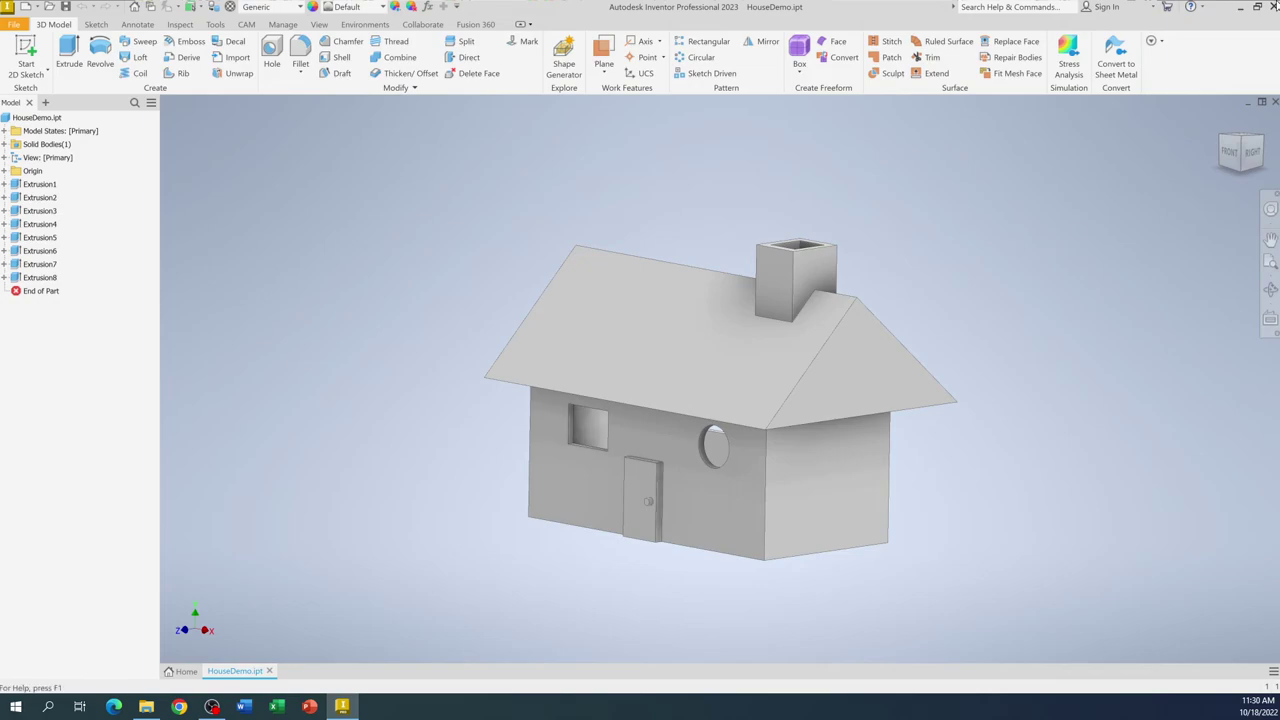
Step: Close HouseDemo.ipt, quit Inventor, and relaunch Autodesk Inventor Professional 2023 from the desktop shortcut
left_click(1273, 10)
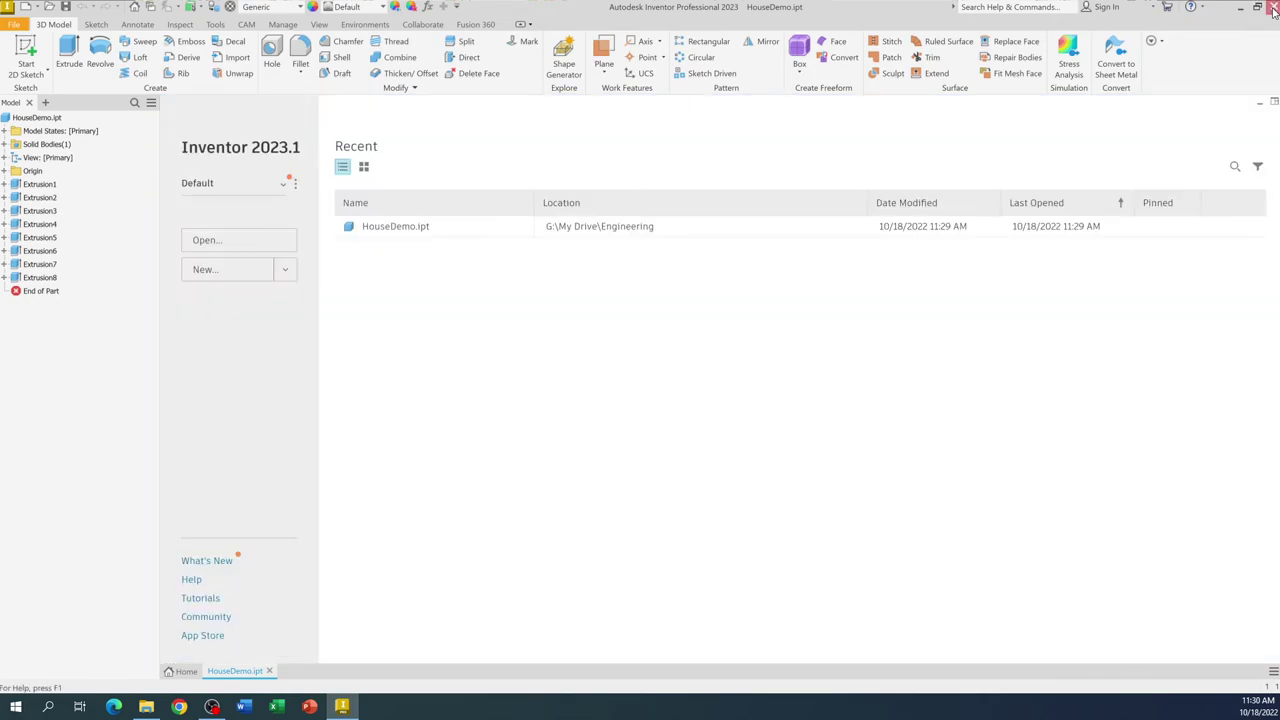
left_click(1273, 7)
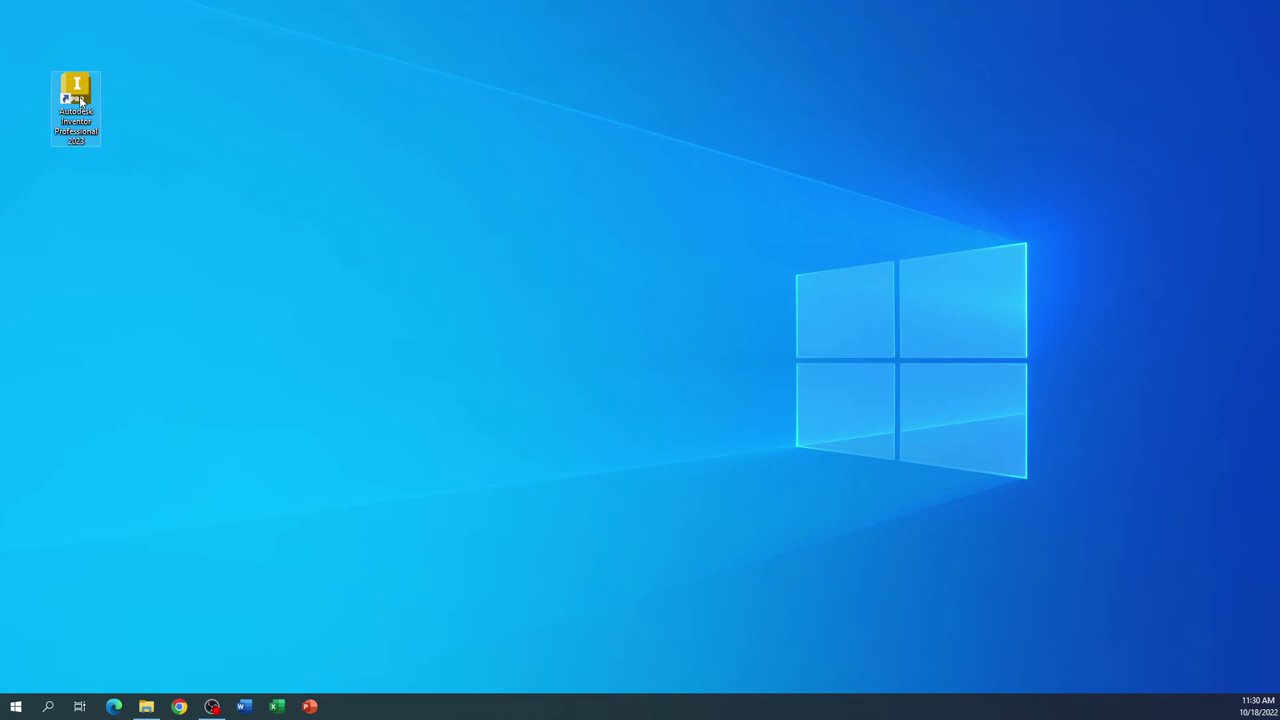
left_click(285, 240)
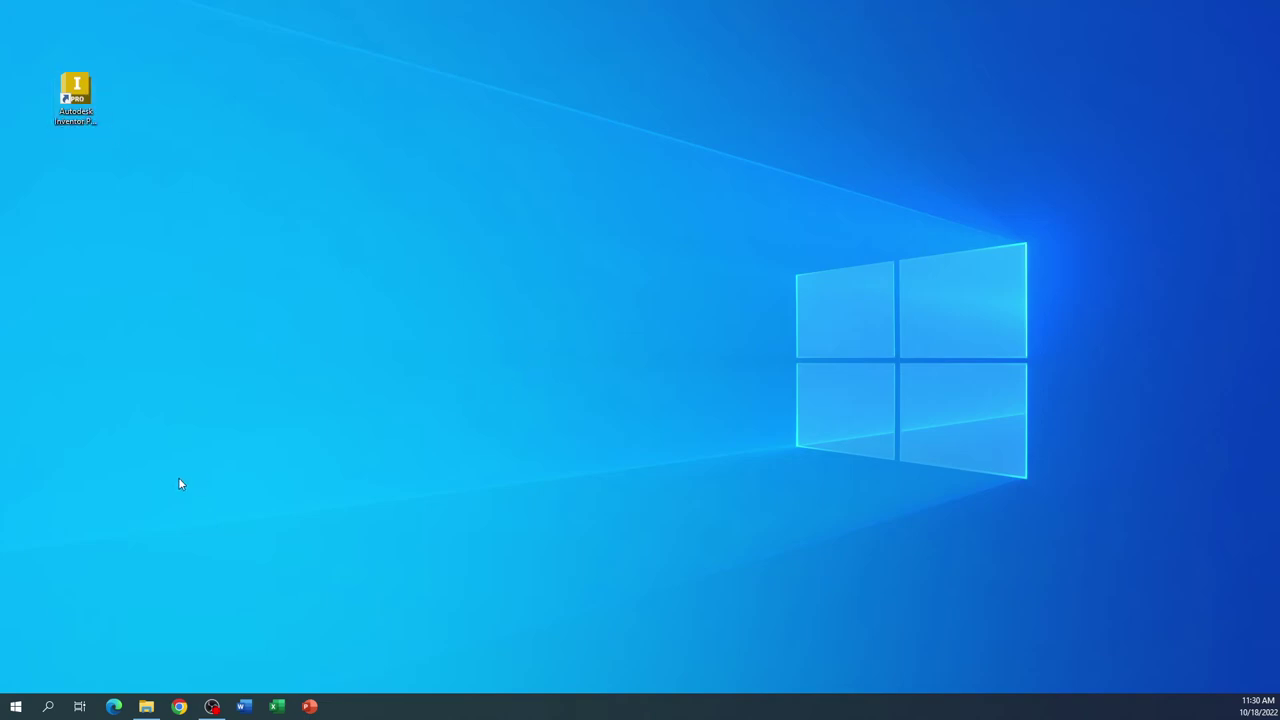
double_click(88, 126)
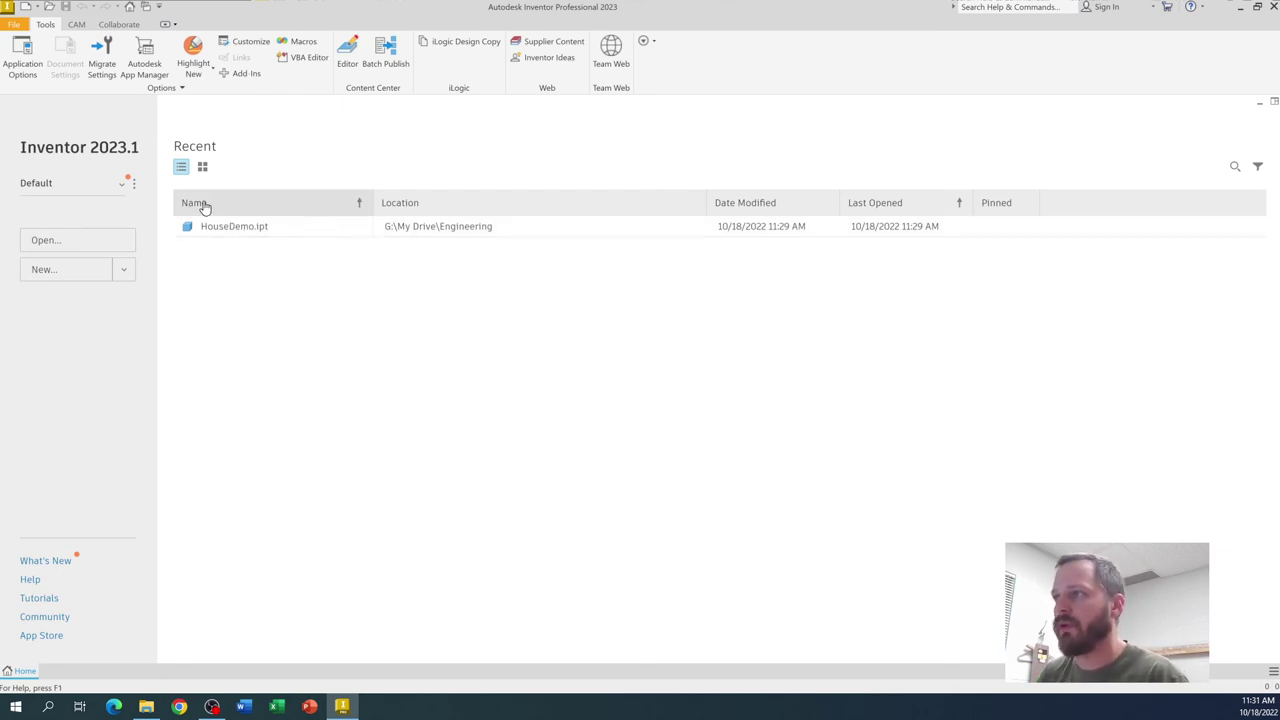
Step: Open HouseDemo.ipt from the Engineering folder through the Home screen's Open dialog
left_click(55, 243)
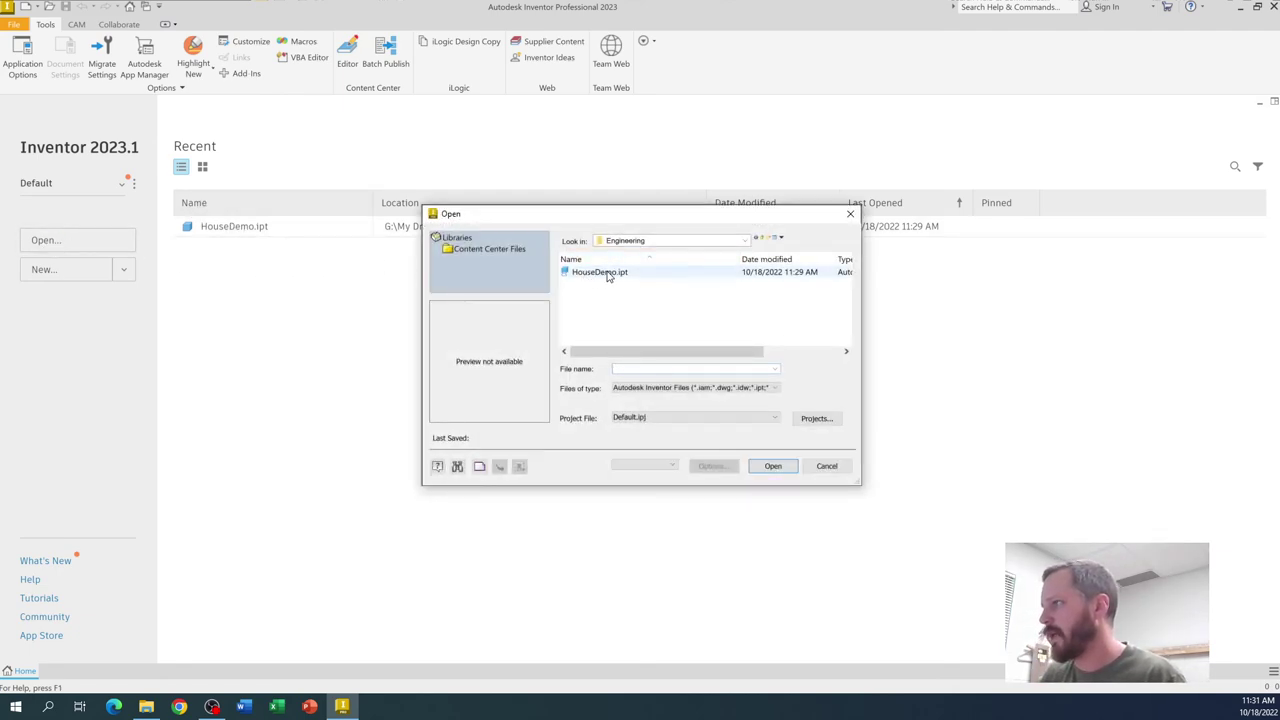
left_click(618, 276)
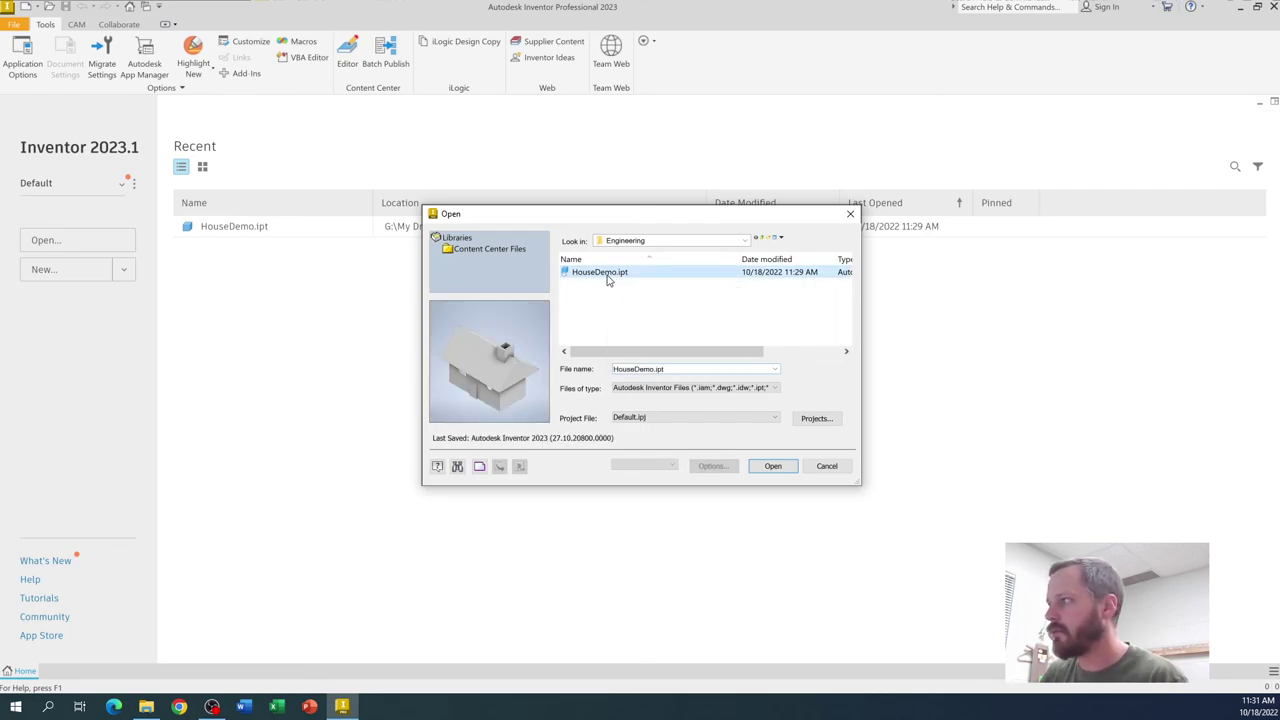
left_click(773, 467)
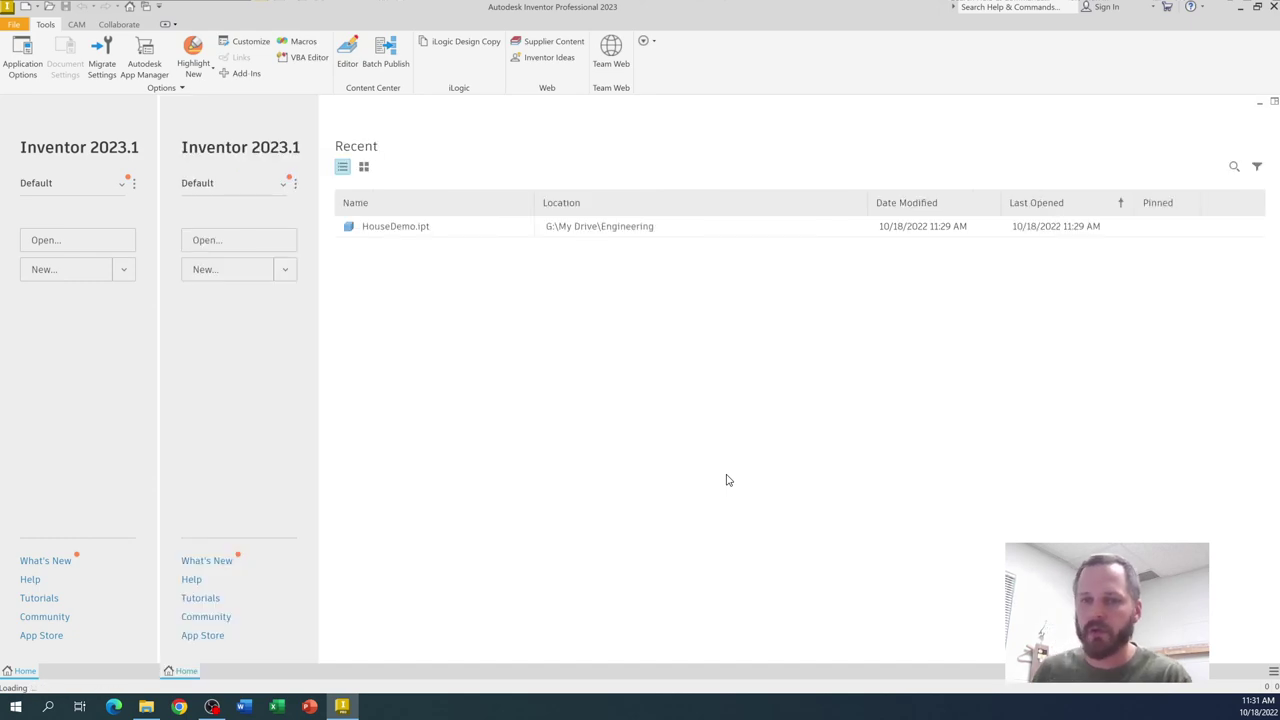